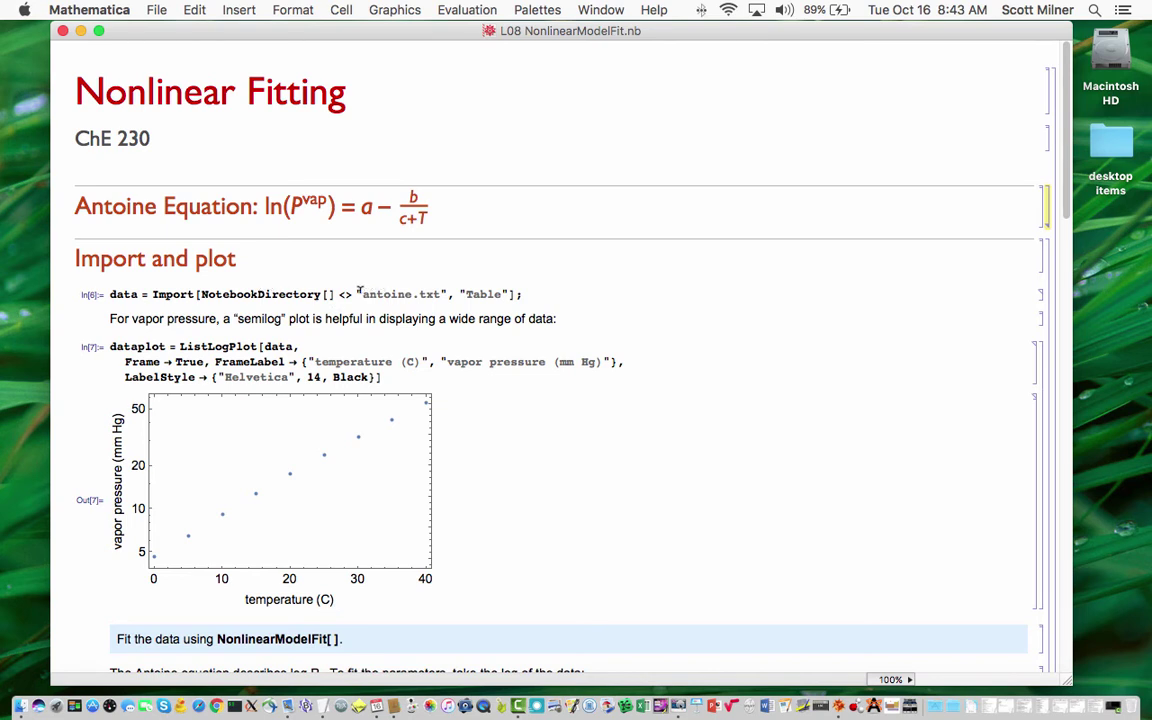
pyautogui.moveTo(362, 293); pyautogui.dragTo(441, 293)
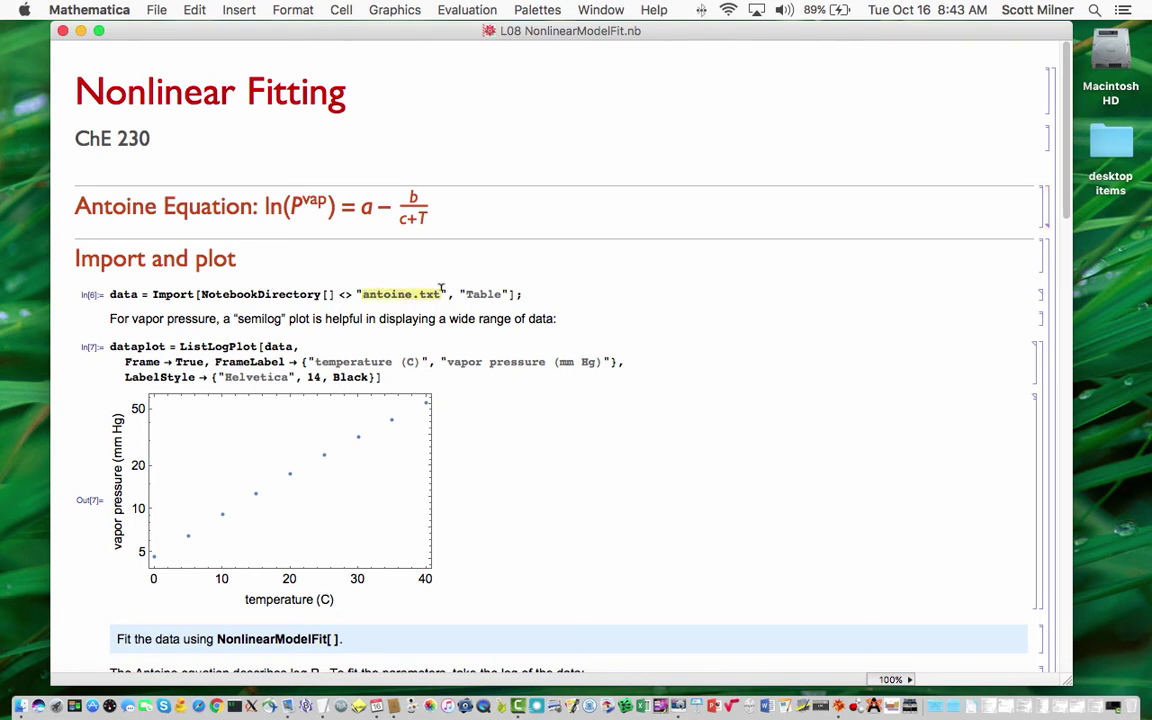
pyautogui.click(360, 294)
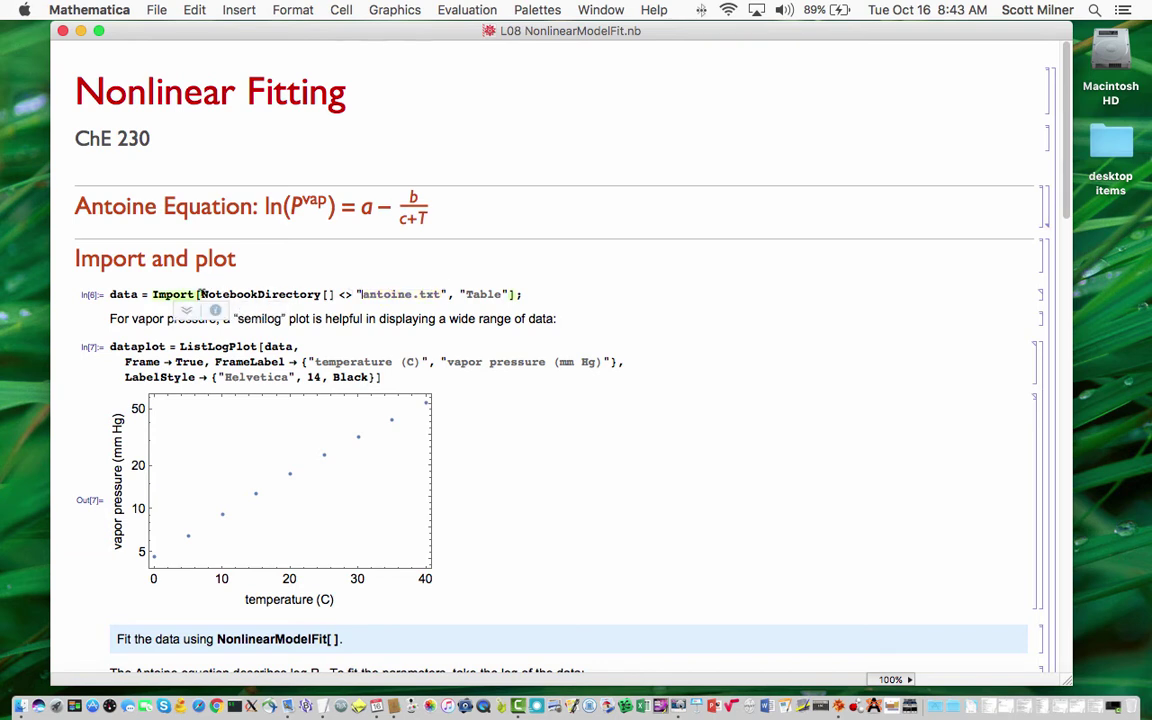
pyautogui.moveTo(200, 294); pyautogui.dragTo(337, 295)
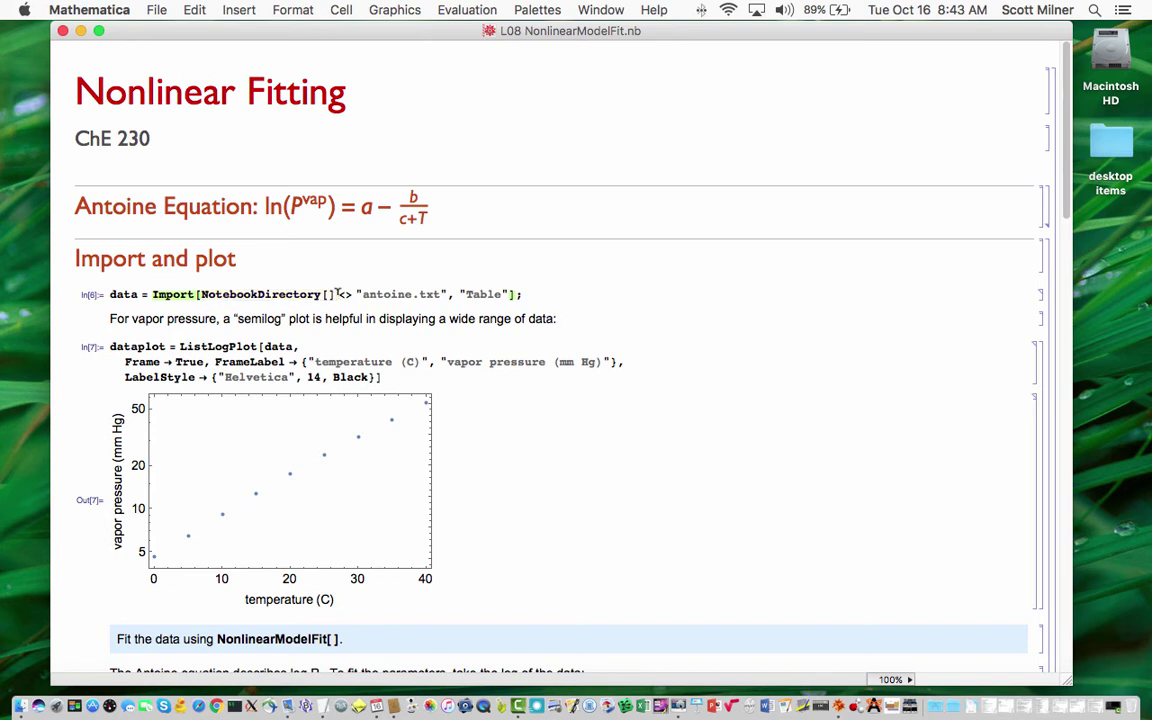
pyautogui.moveTo(338, 294); pyautogui.dragTo(355, 294)
pyautogui.click(495, 293)
pyautogui.click(169, 330)
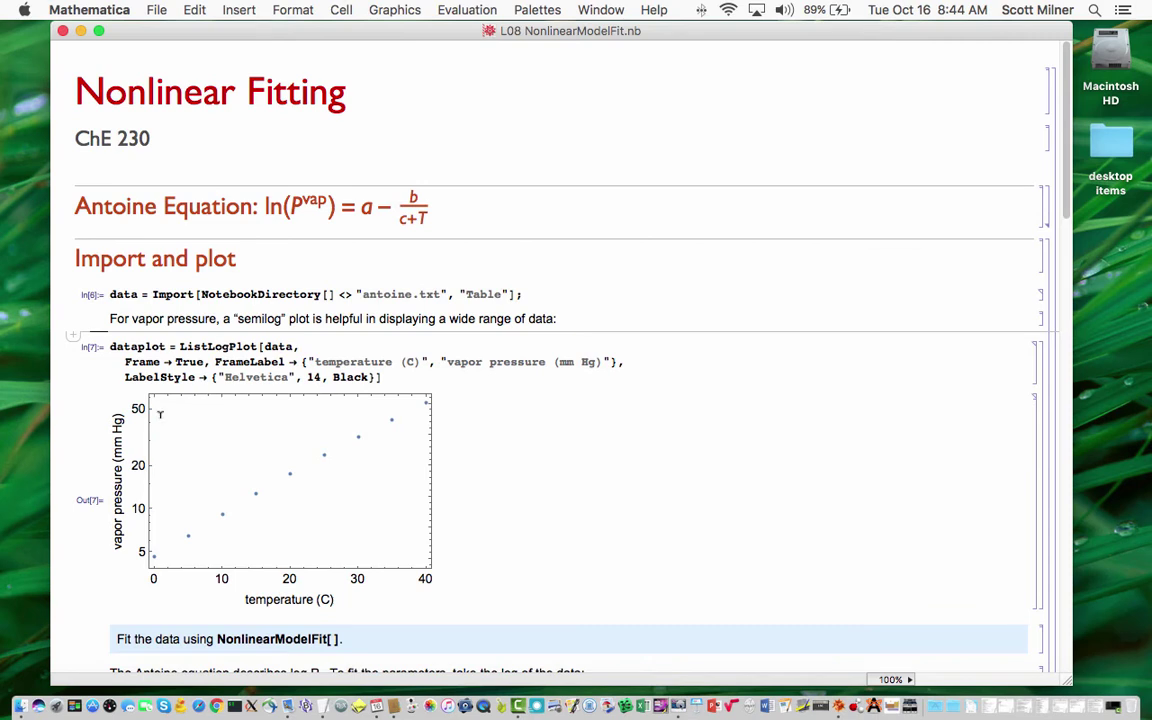
pyautogui.moveTo(180, 346); pyautogui.dragTo(265, 346)
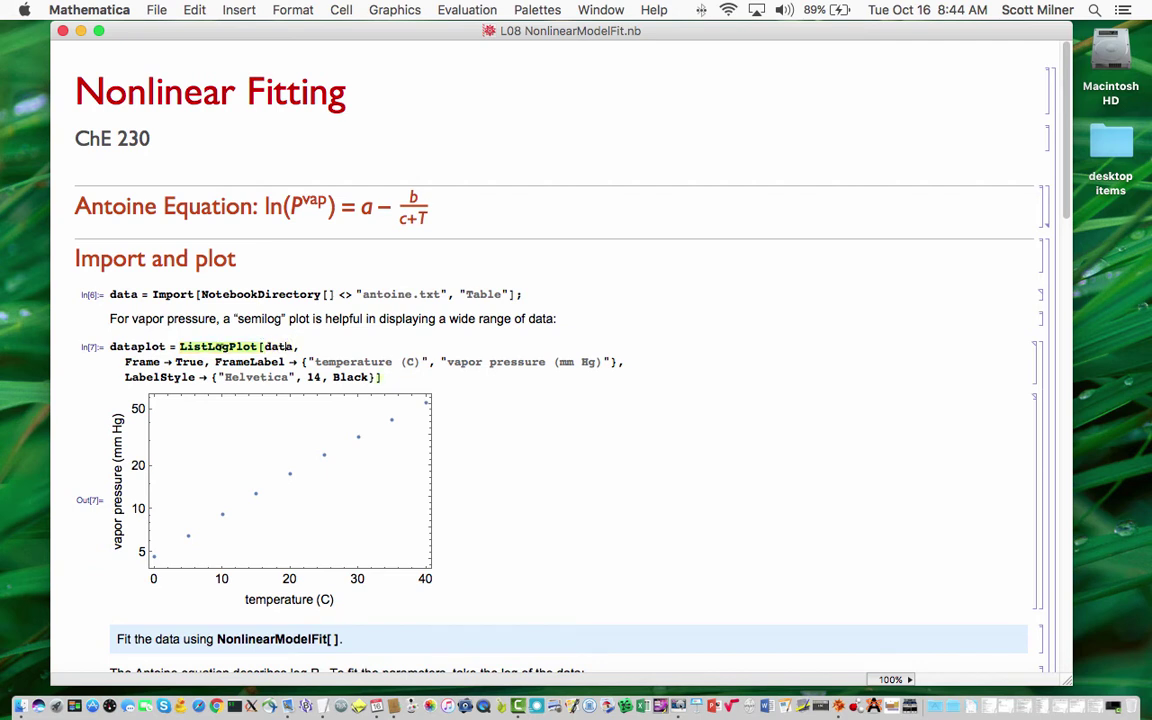
pyautogui.moveTo(222, 340)
pyautogui.moveTo(123, 358); pyautogui.dragTo(386, 374)
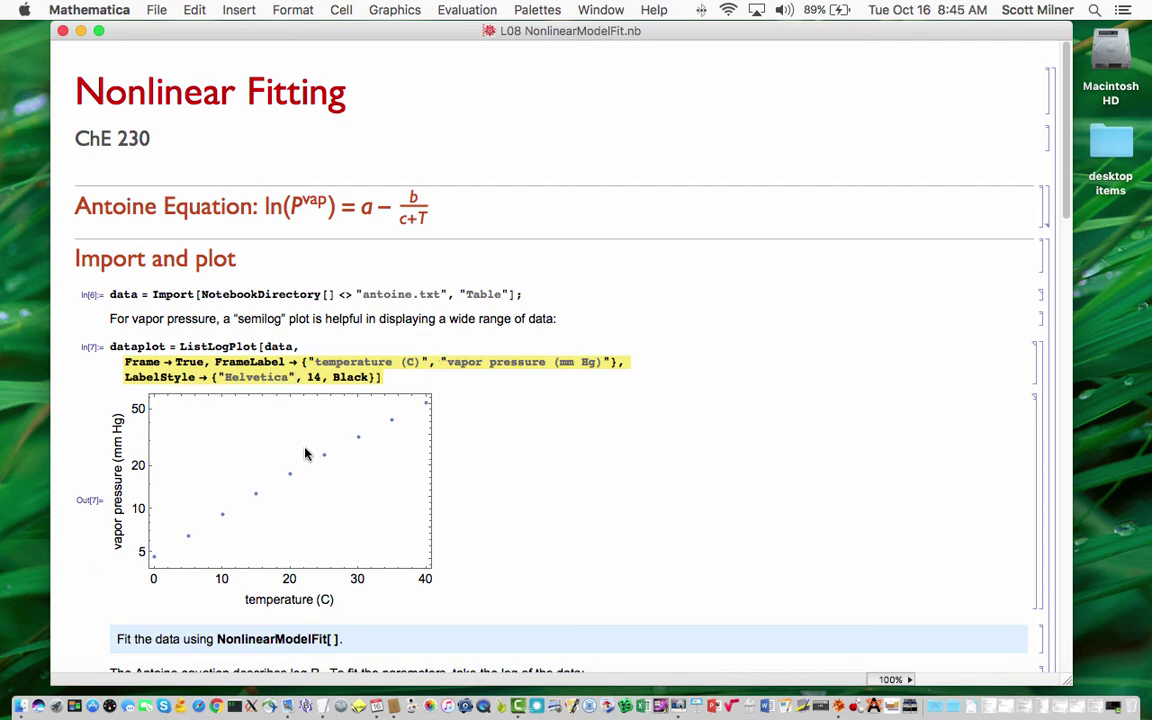
pyautogui.click(483, 484)
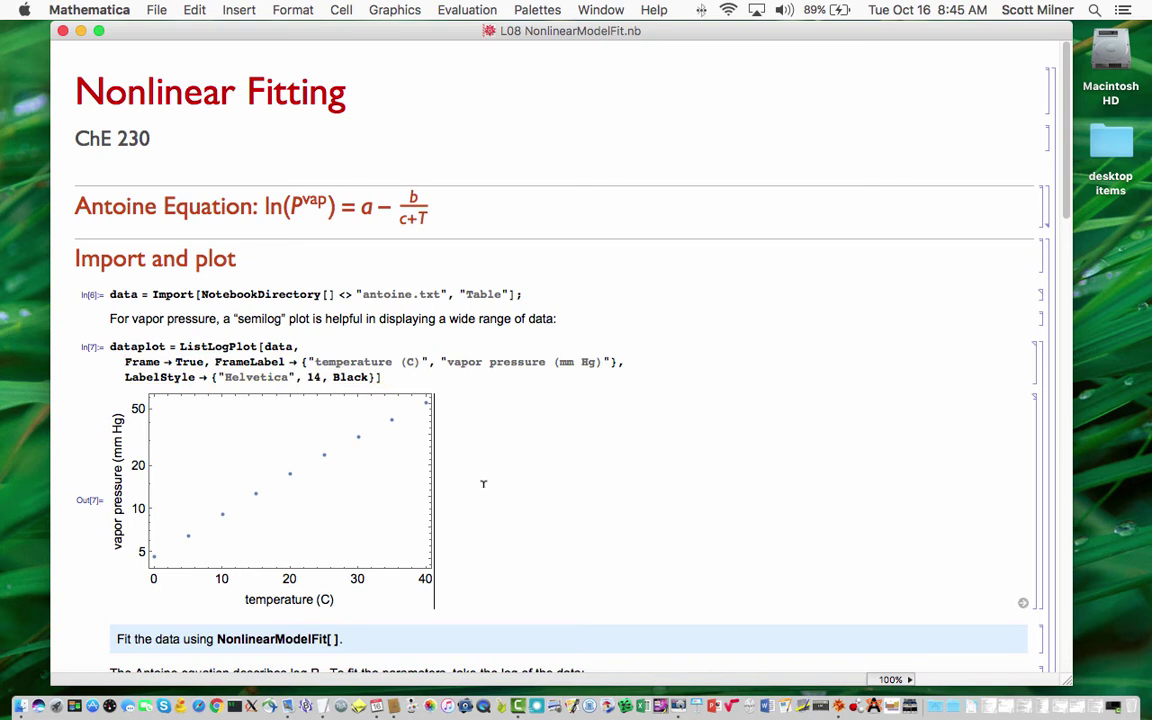
pyautogui.scroll(-1, 483, 484)
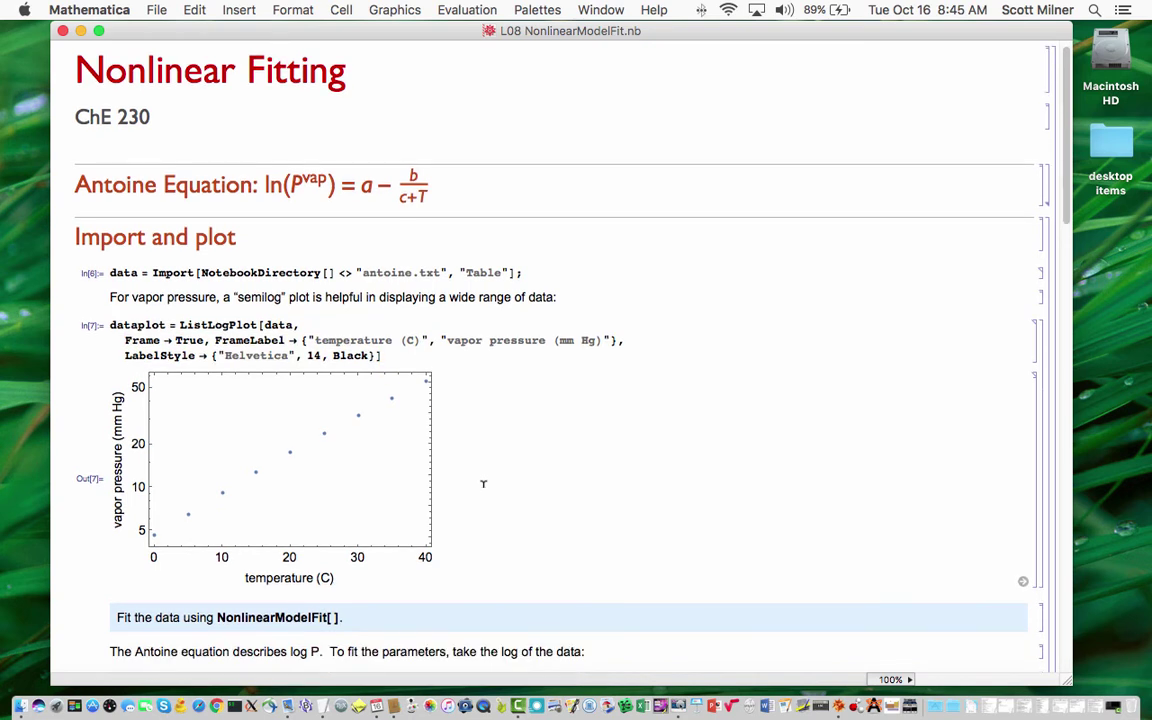
pyautogui.scroll(-10, 483, 484)
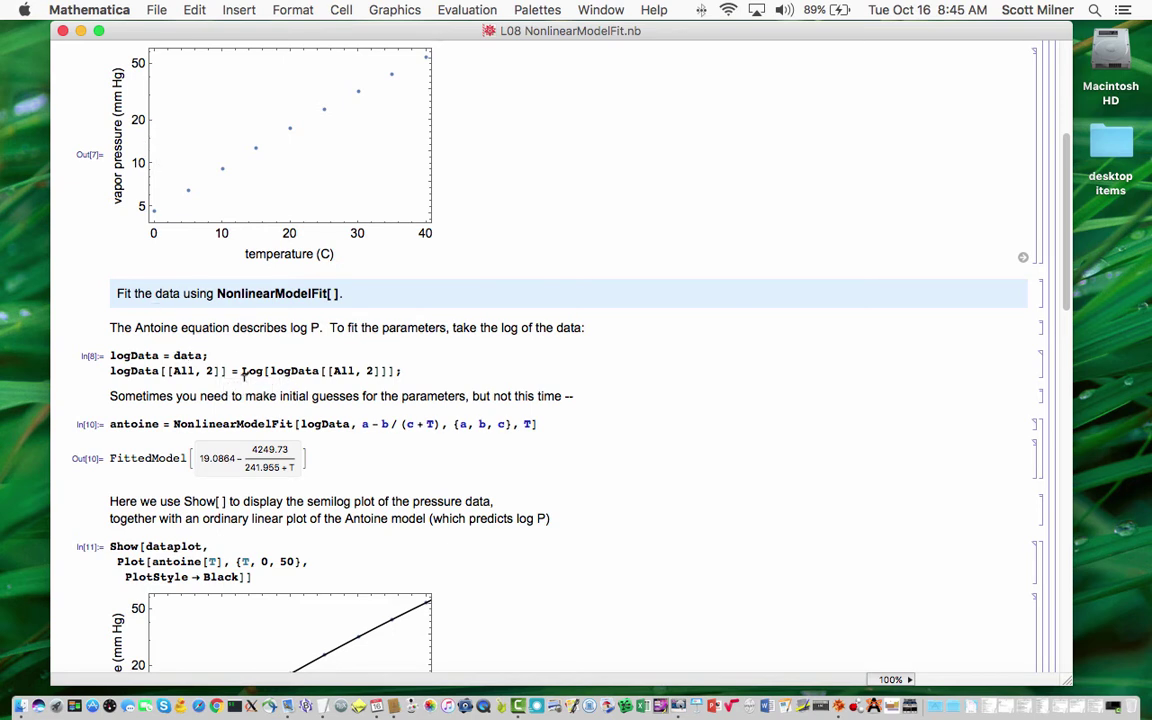
pyautogui.moveTo(110, 355); pyautogui.dragTo(207, 354)
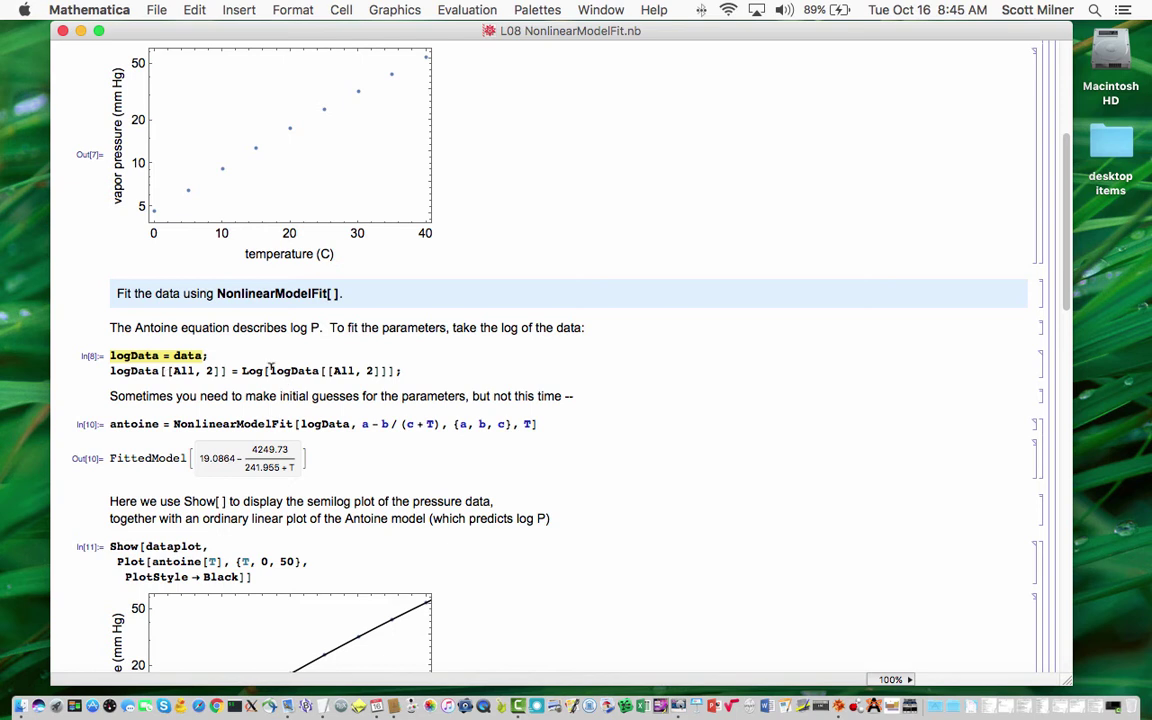
pyautogui.moveTo(271, 369); pyautogui.dragTo(378, 370)
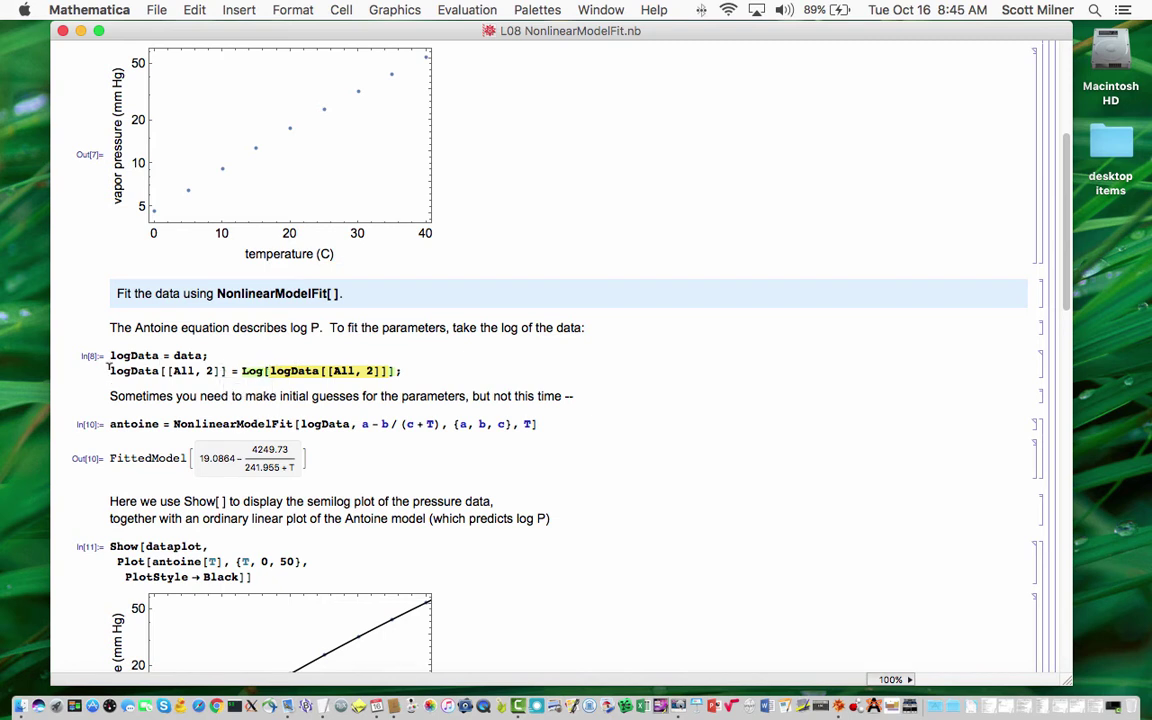
pyautogui.moveTo(110, 368); pyautogui.dragTo(228, 370)
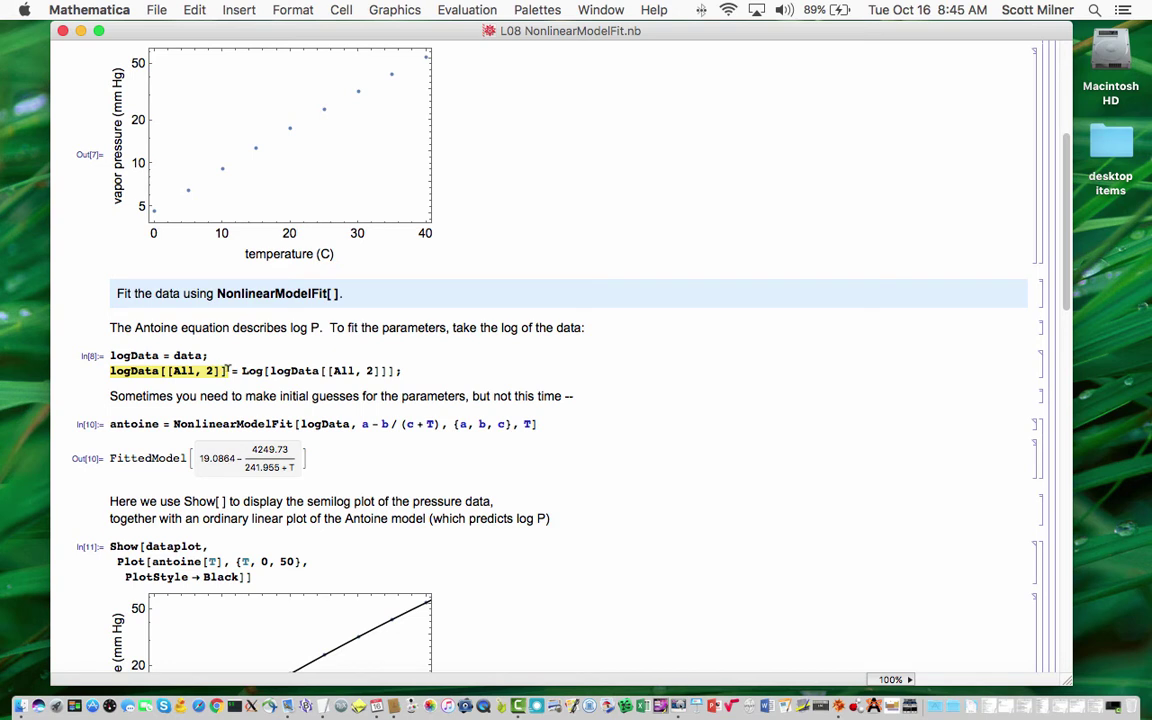
pyautogui.click(171, 424)
pyautogui.moveTo(197, 422); pyautogui.dragTo(540, 424)
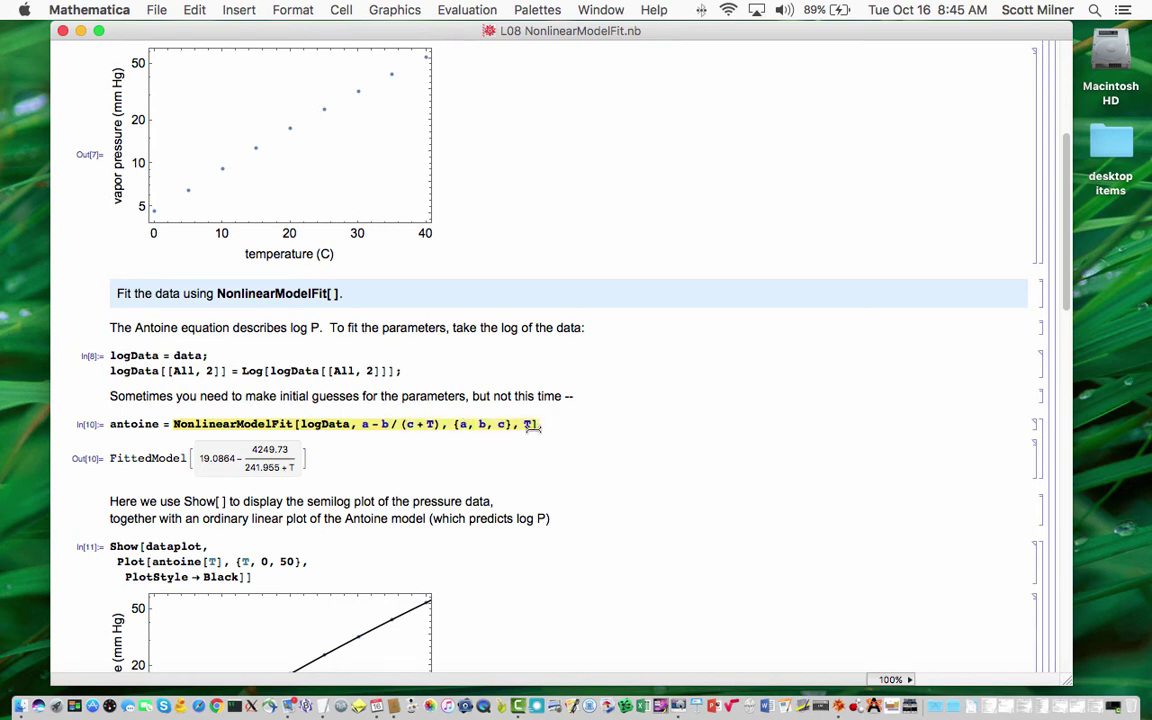
pyautogui.doubleClick(325, 424)
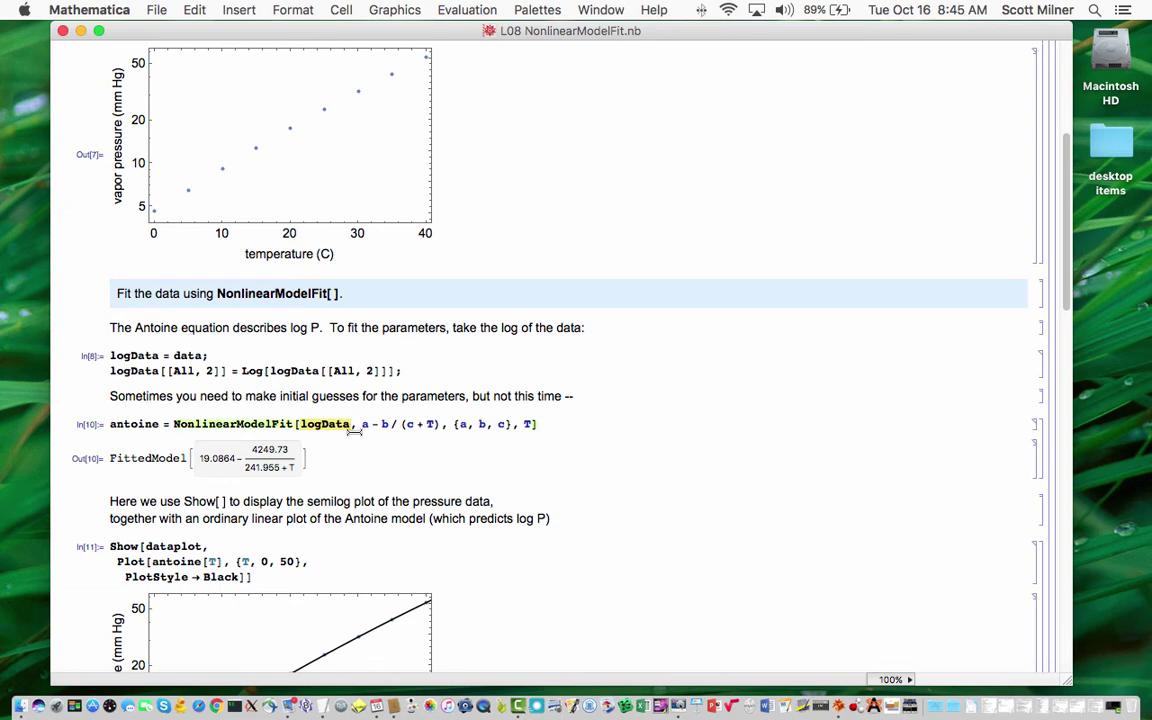
pyautogui.click(361, 422)
pyautogui.moveTo(361, 422); pyautogui.dragTo(440, 424)
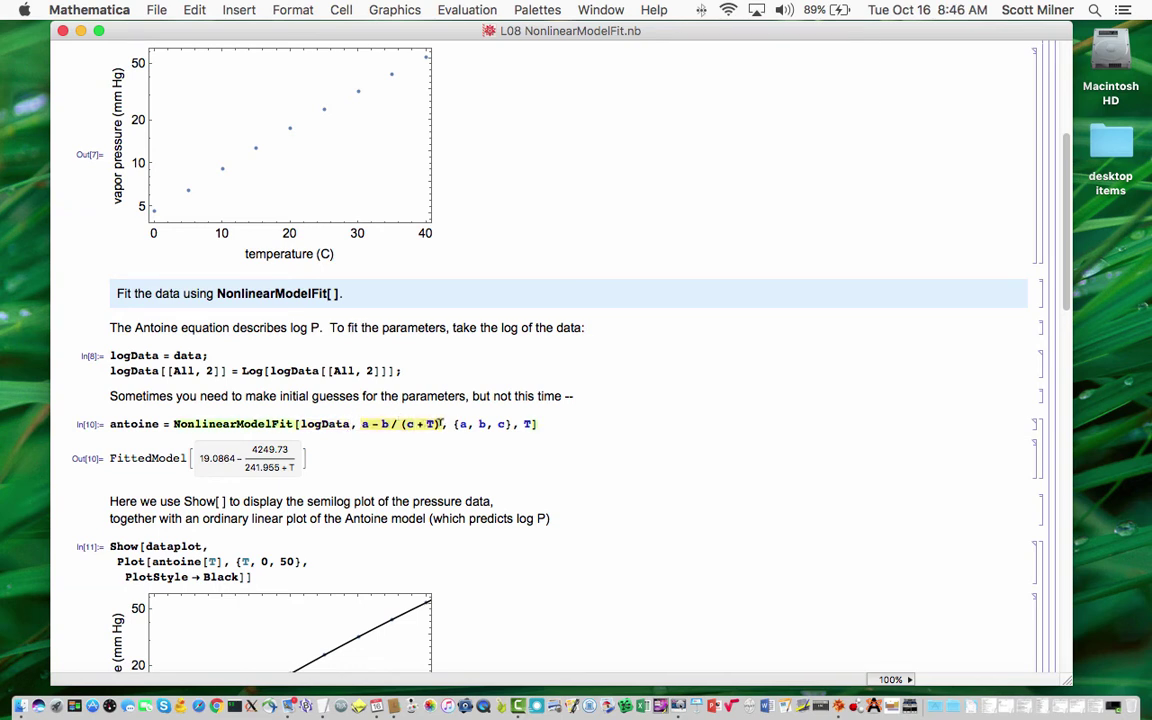
pyautogui.click(470, 424)
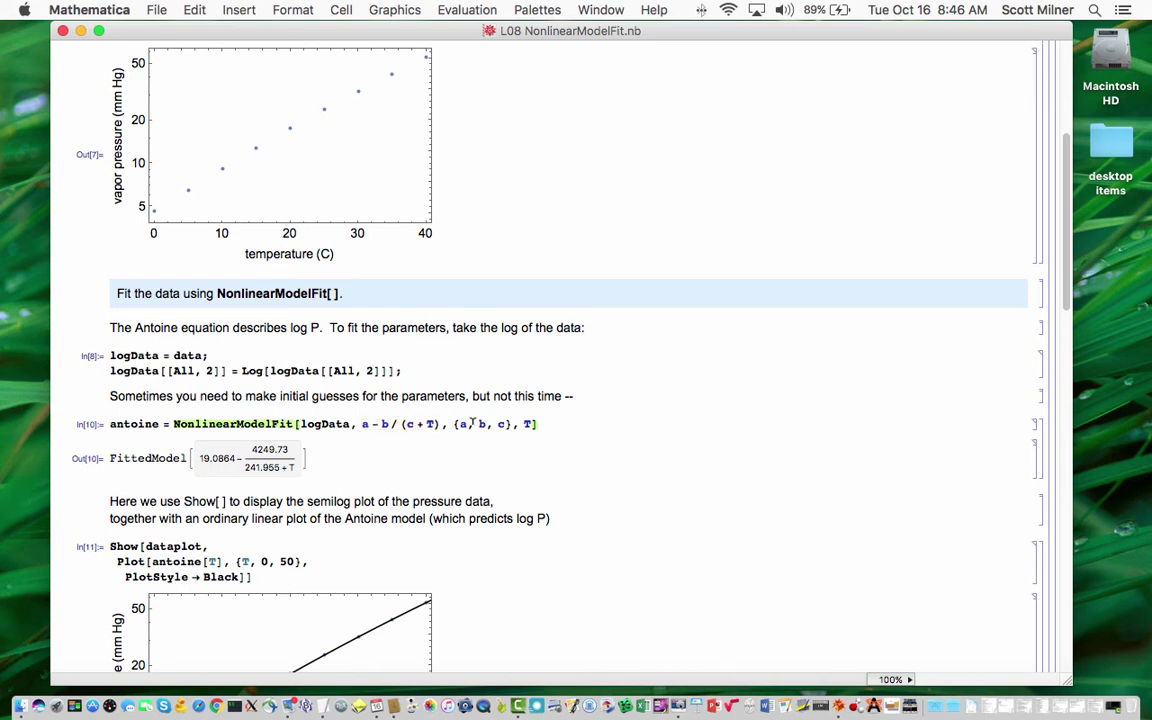
pyautogui.moveTo(473, 423); pyautogui.dragTo(512, 424)
pyautogui.click(528, 423)
pyautogui.doubleClick(145, 425)
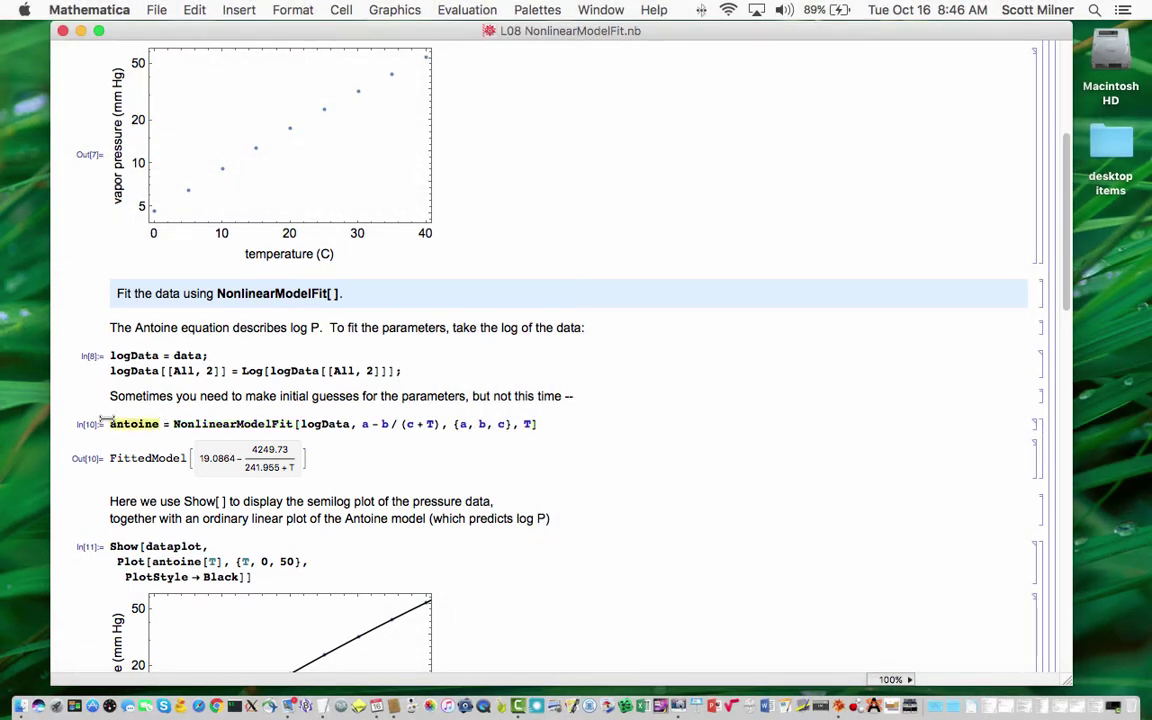
pyautogui.click(228, 533)
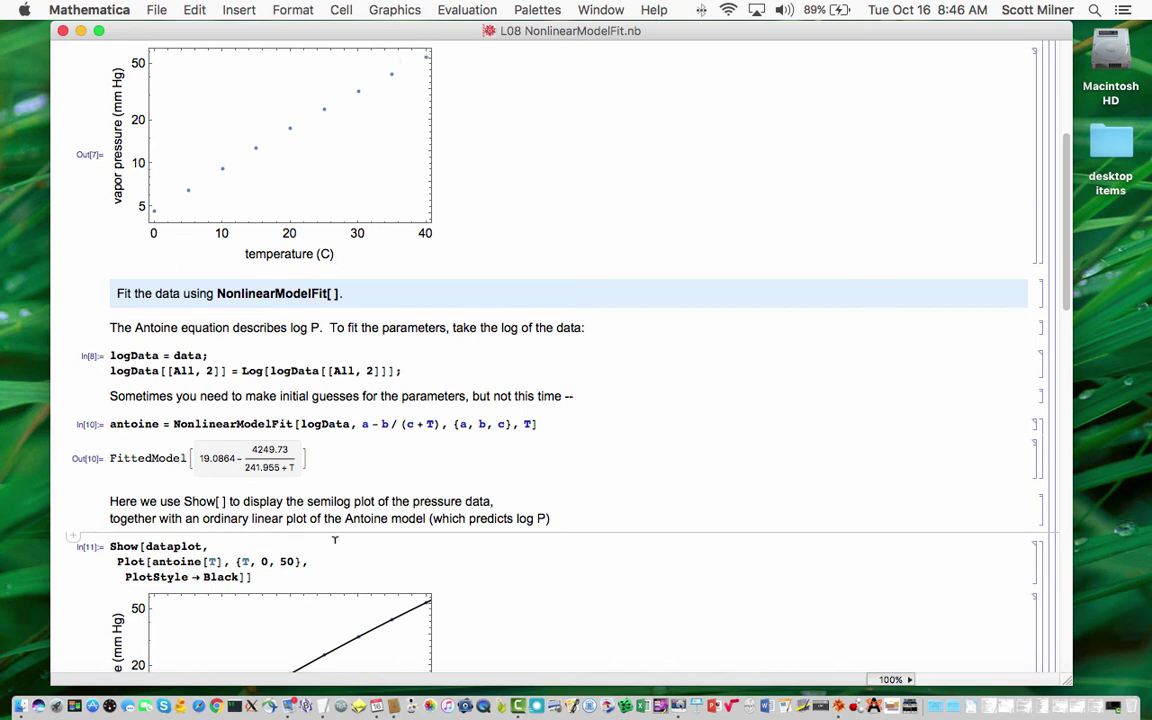
pyautogui.scroll(-5, 341, 544)
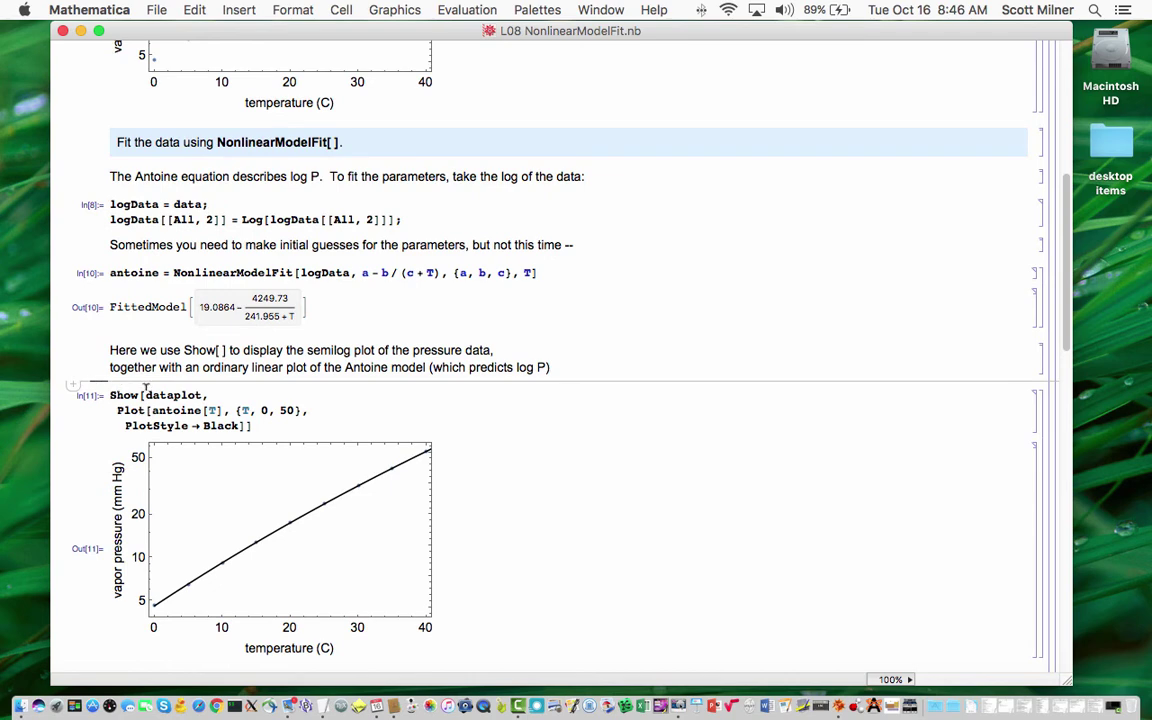
pyautogui.scroll(9, 285, 410)
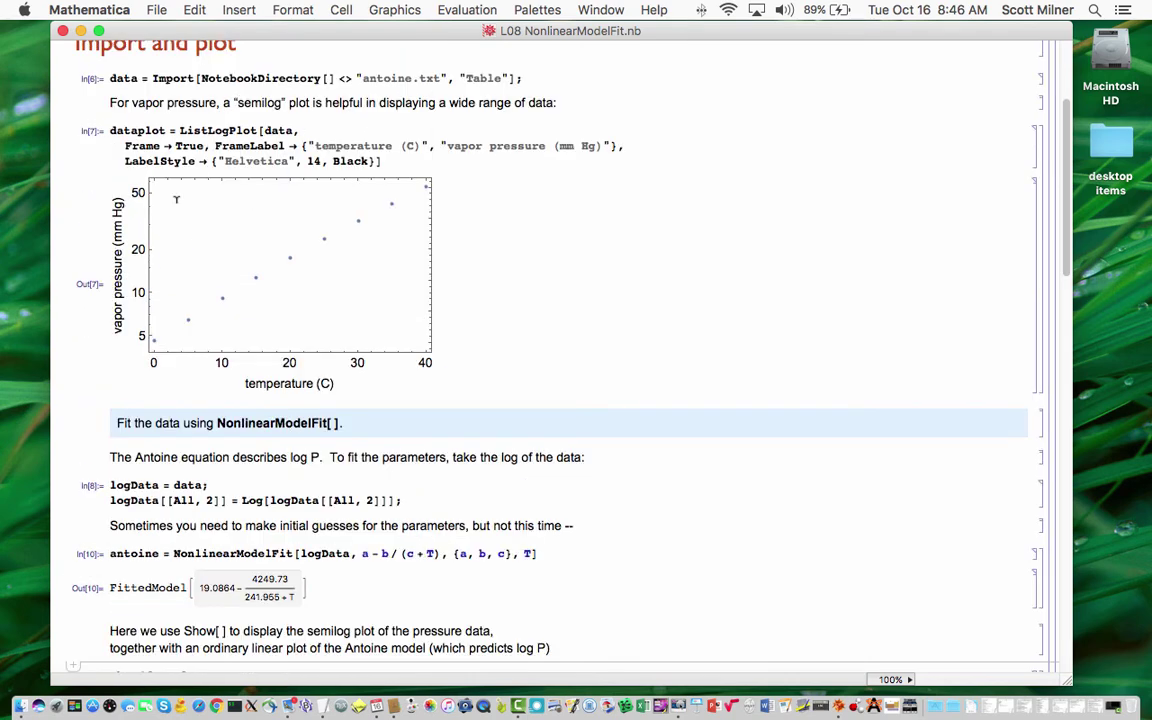
pyautogui.moveTo(108, 130); pyautogui.dragTo(162, 130)
pyautogui.scroll(-8, 314, 497)
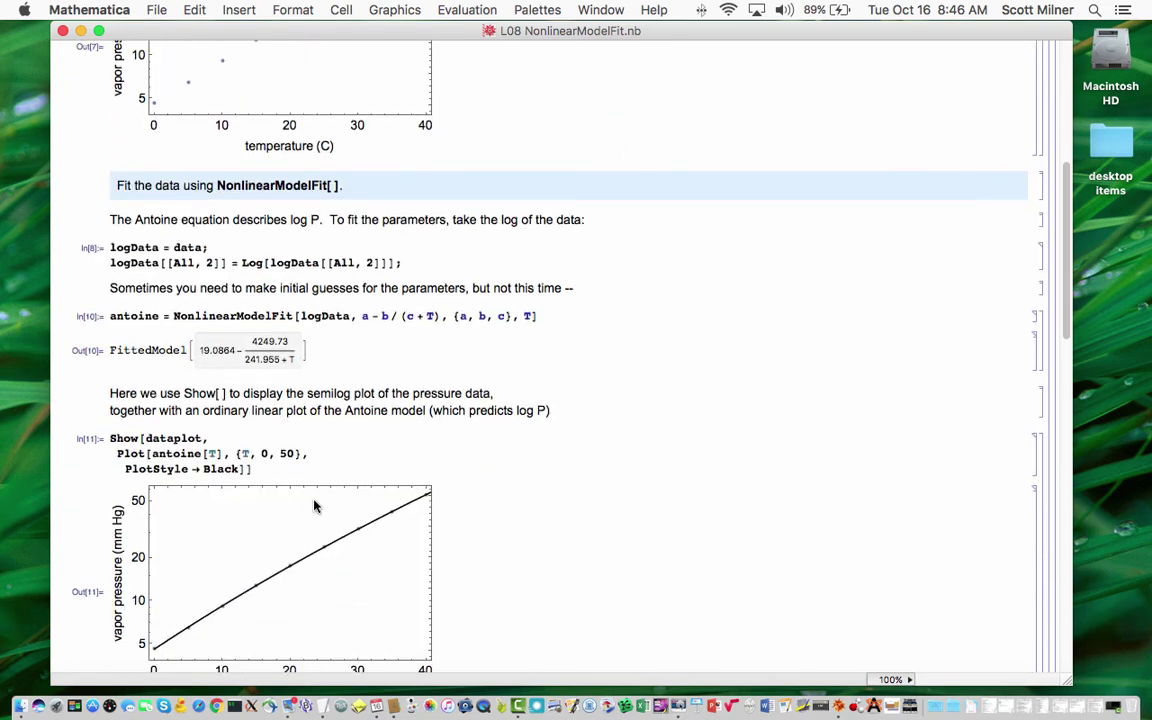
pyautogui.click(117, 452)
pyautogui.moveTo(117, 447); pyautogui.dragTo(242, 468)
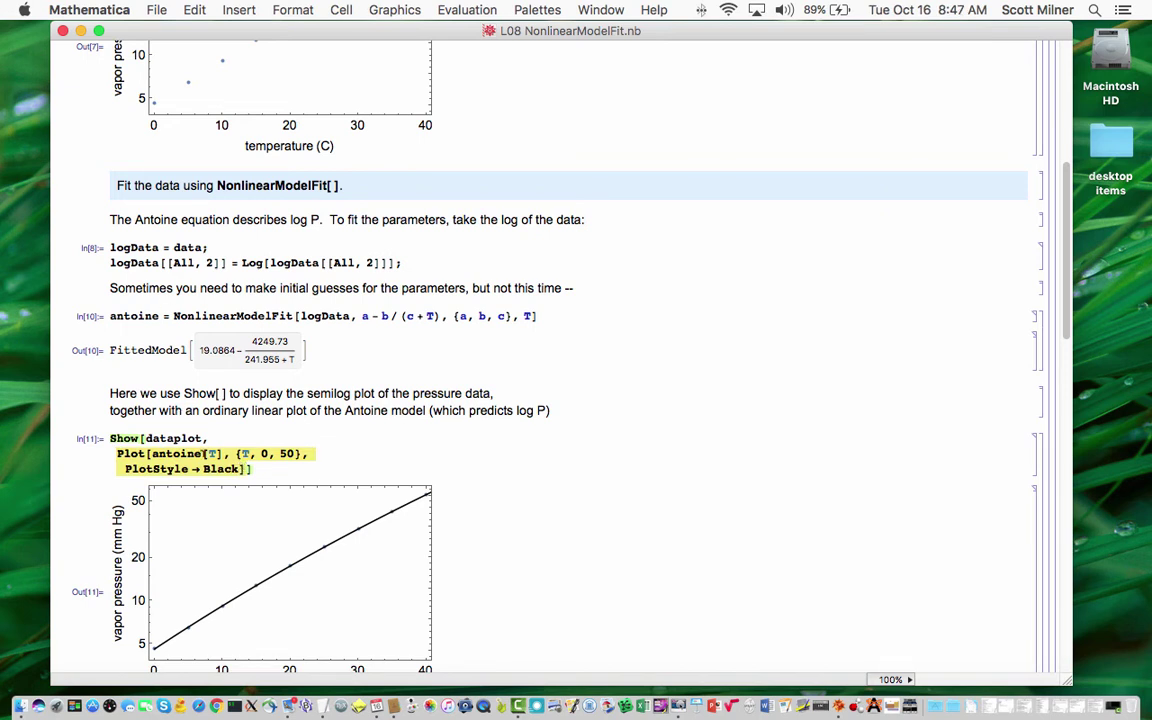
pyautogui.click(150, 450)
pyautogui.moveTo(153, 453); pyautogui.dragTo(223, 454)
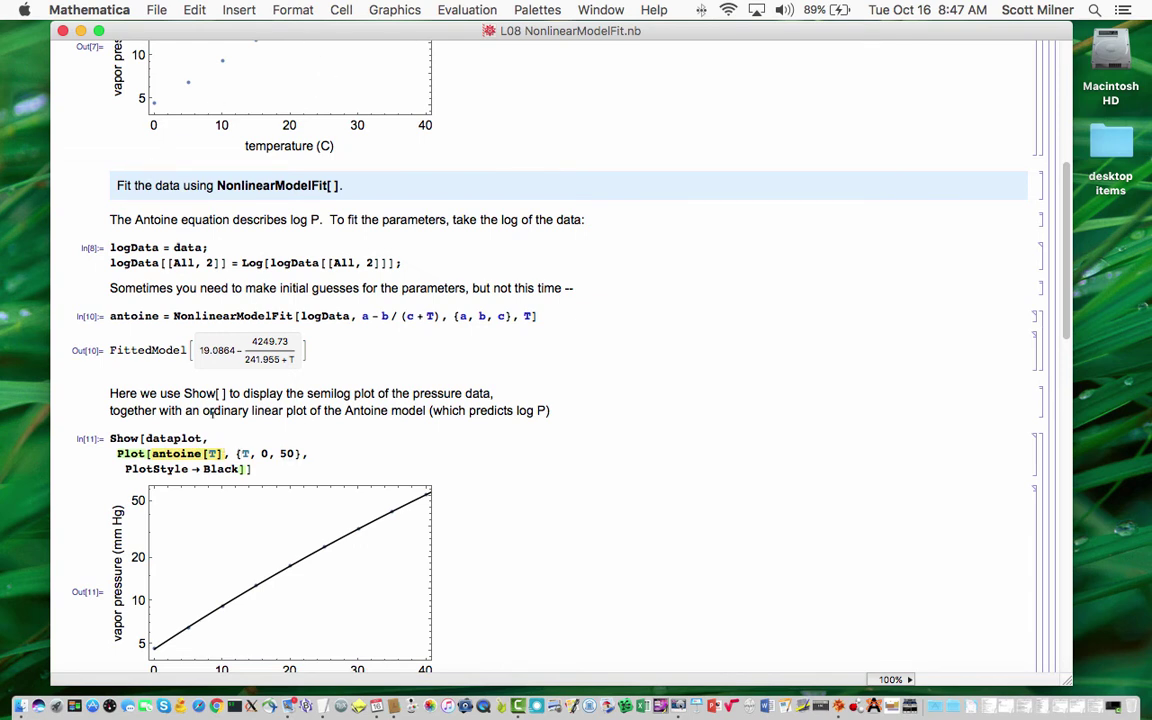
pyautogui.click(177, 452)
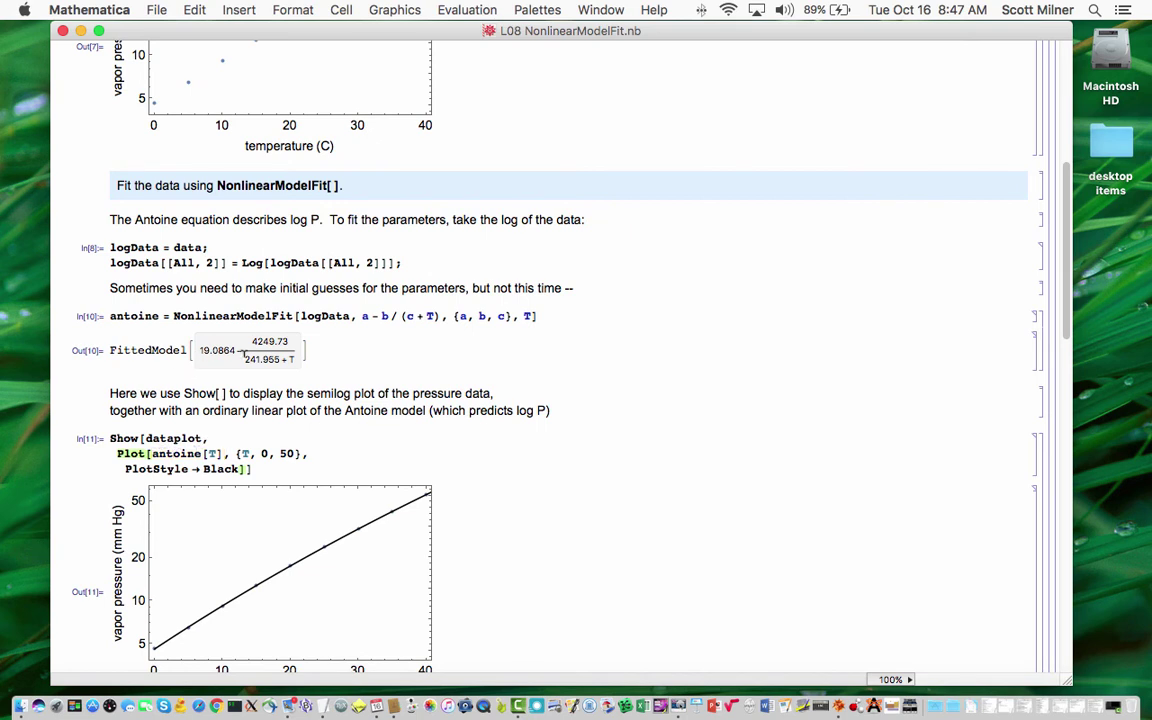
pyautogui.click(119, 452)
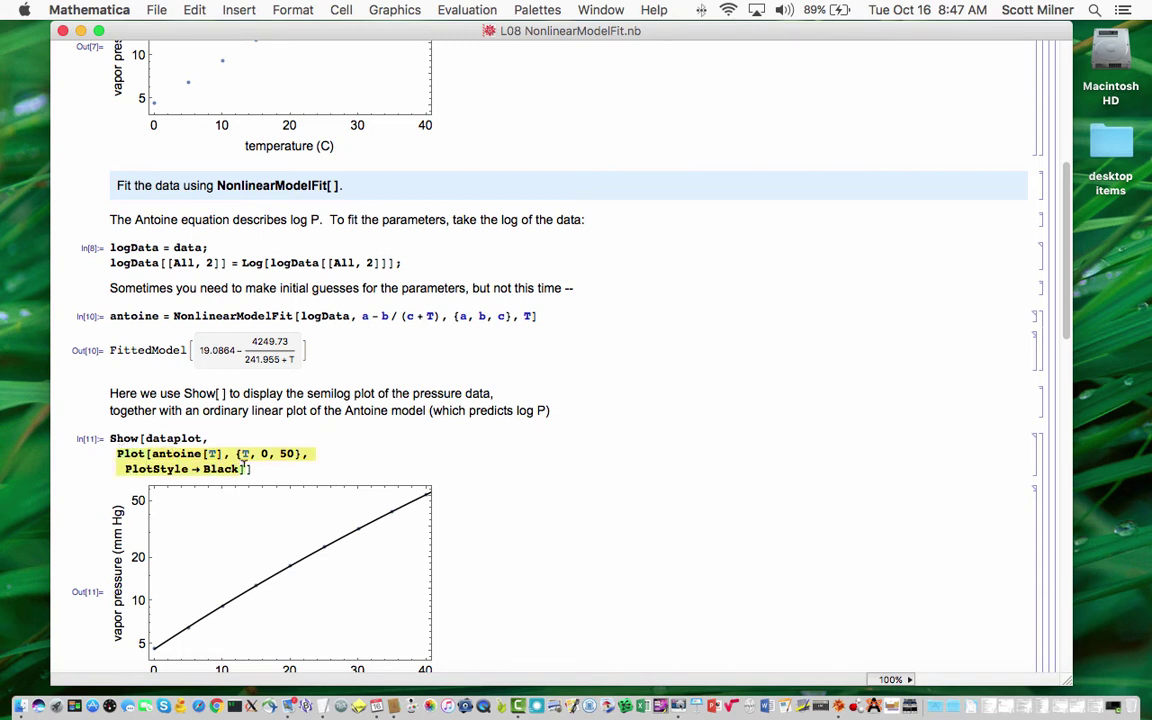
pyautogui.click(145, 437)
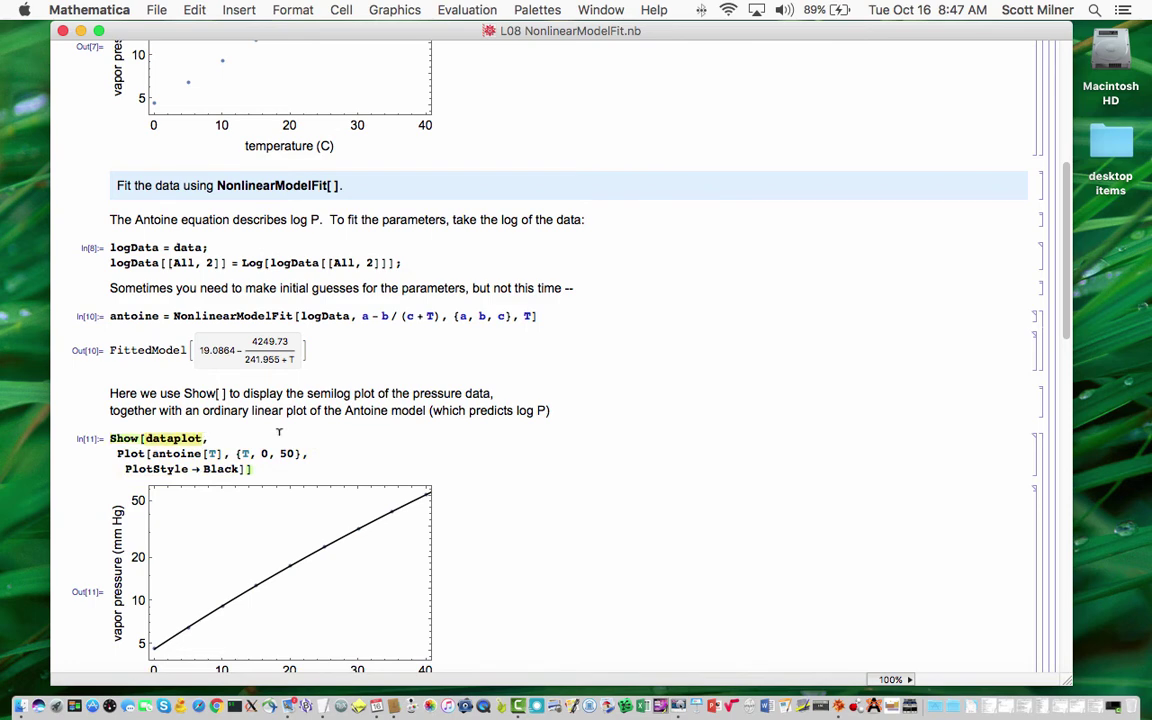
pyautogui.scroll(-5, 407, 480)
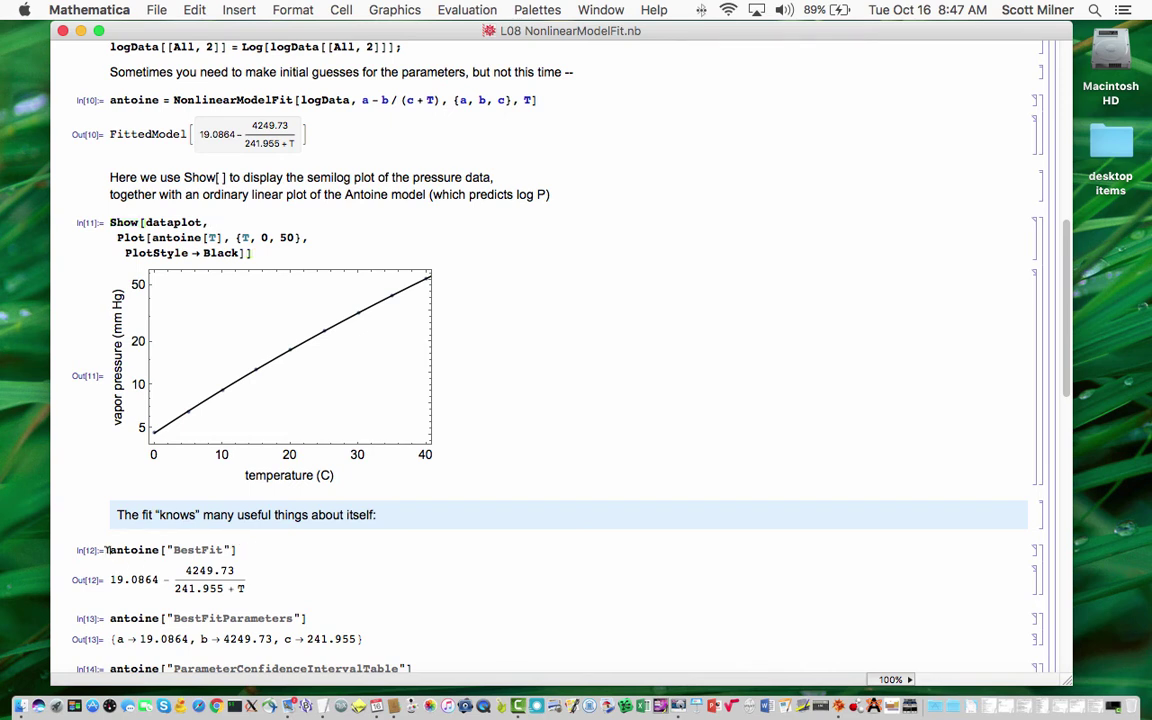
pyautogui.moveTo(107, 550); pyautogui.dragTo(239, 551)
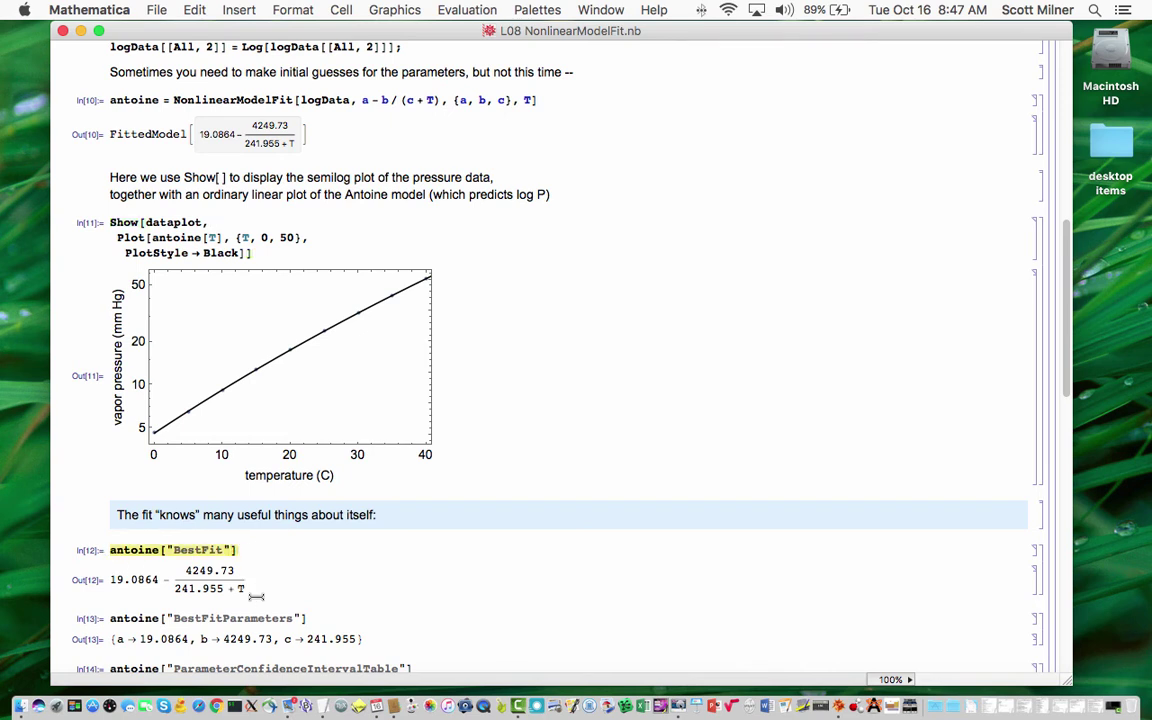
pyautogui.scroll(-3, 180, 545)
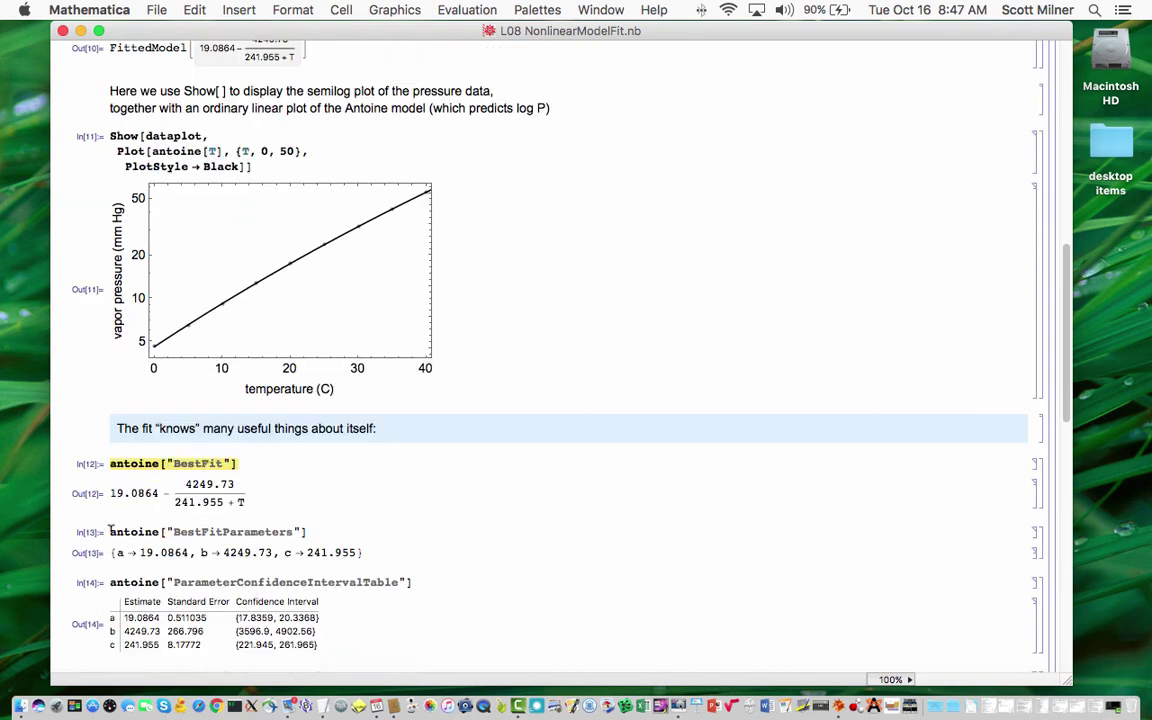
pyautogui.moveTo(110, 531); pyautogui.dragTo(341, 544)
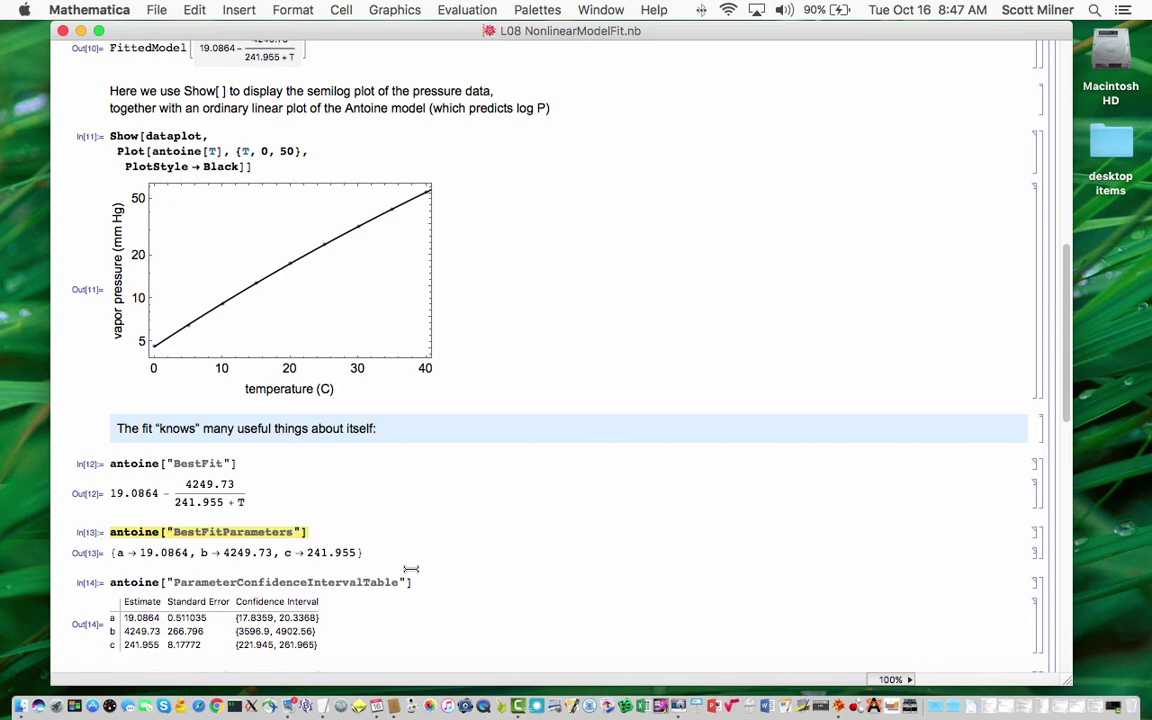
pyautogui.scroll(-3, 400, 565)
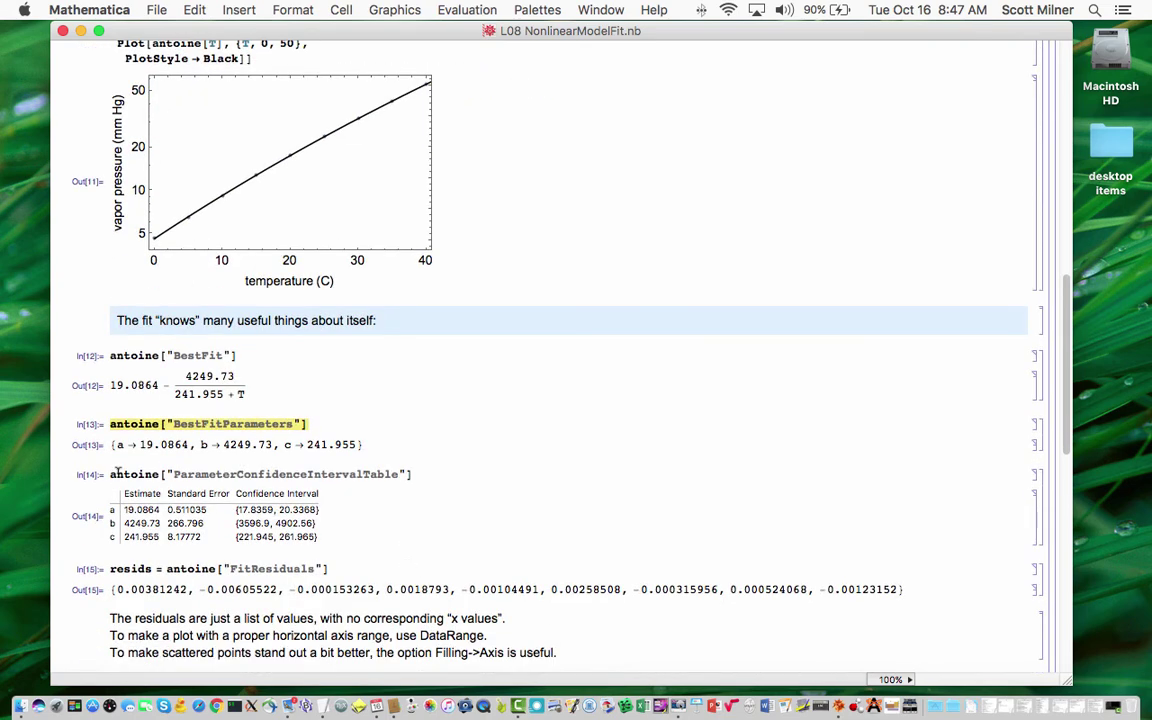
pyautogui.moveTo(106, 474); pyautogui.dragTo(411, 476)
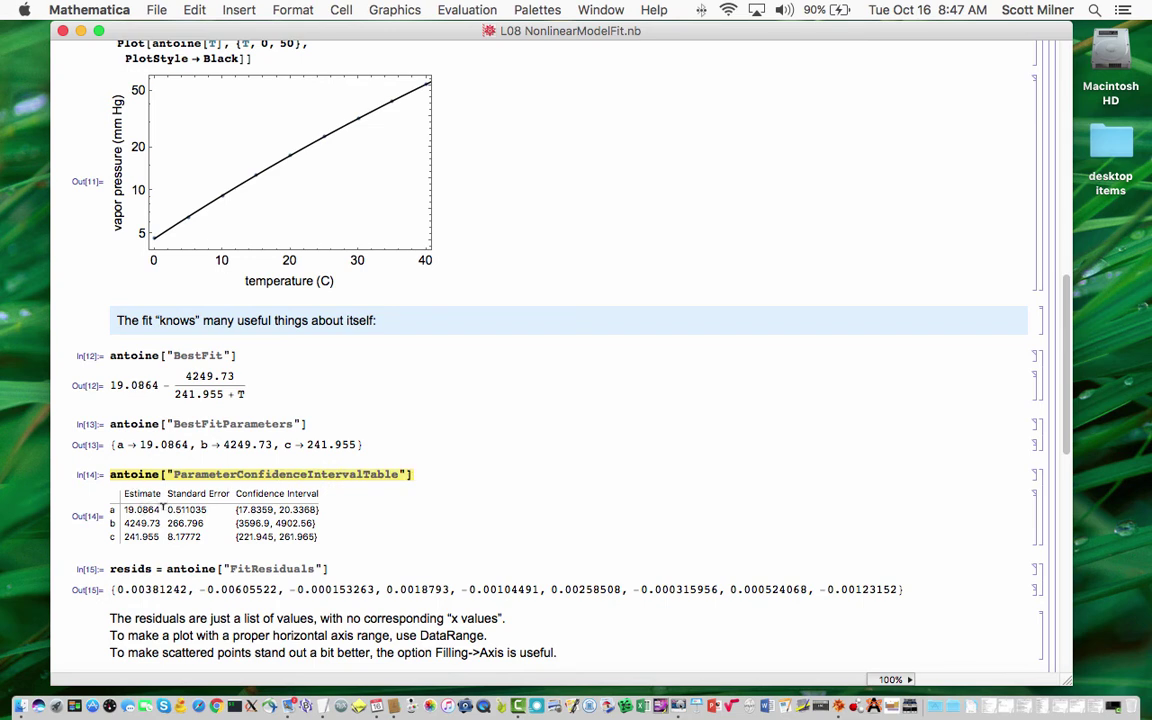
pyautogui.doubleClick(169, 509)
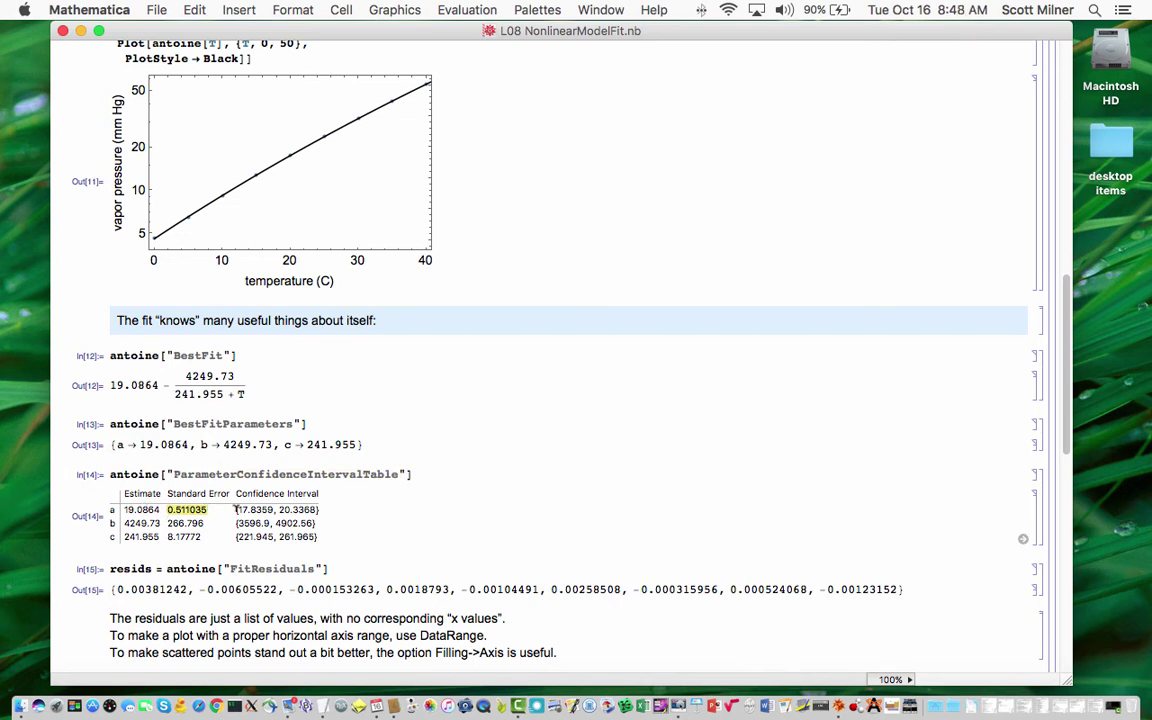
pyautogui.doubleClick(250, 509)
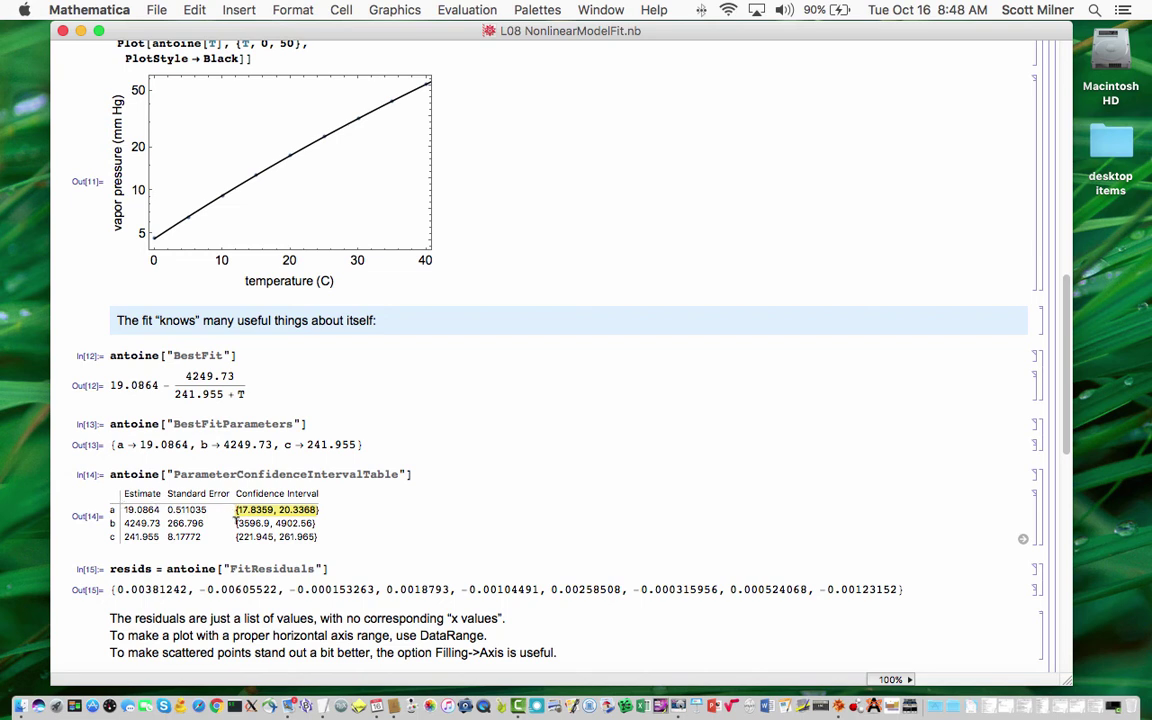
pyautogui.moveTo(236, 521); pyautogui.dragTo(320, 516)
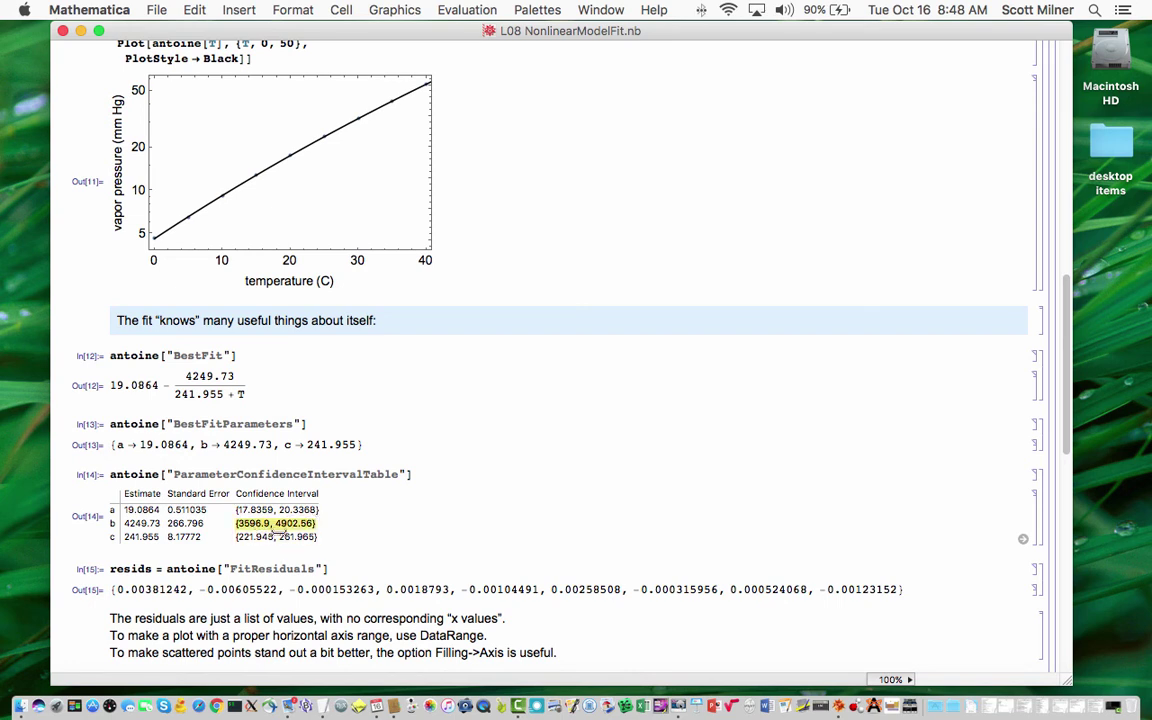
pyautogui.click(339, 558)
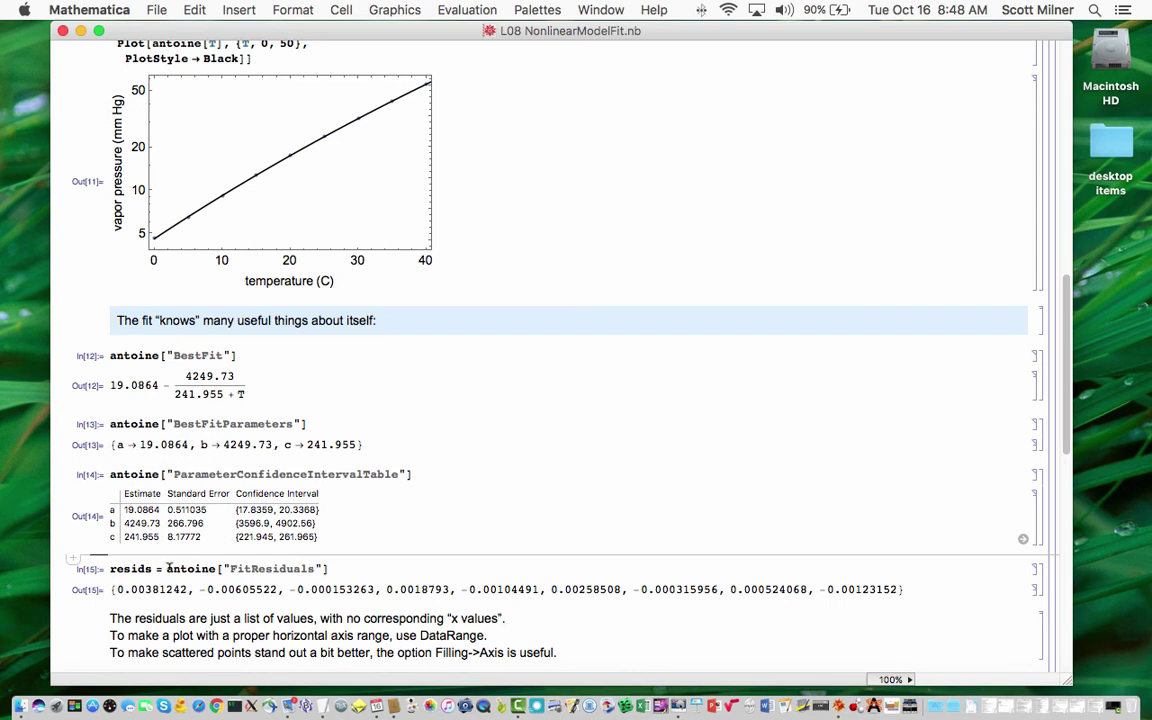
pyautogui.moveTo(167, 568); pyautogui.dragTo(331, 565)
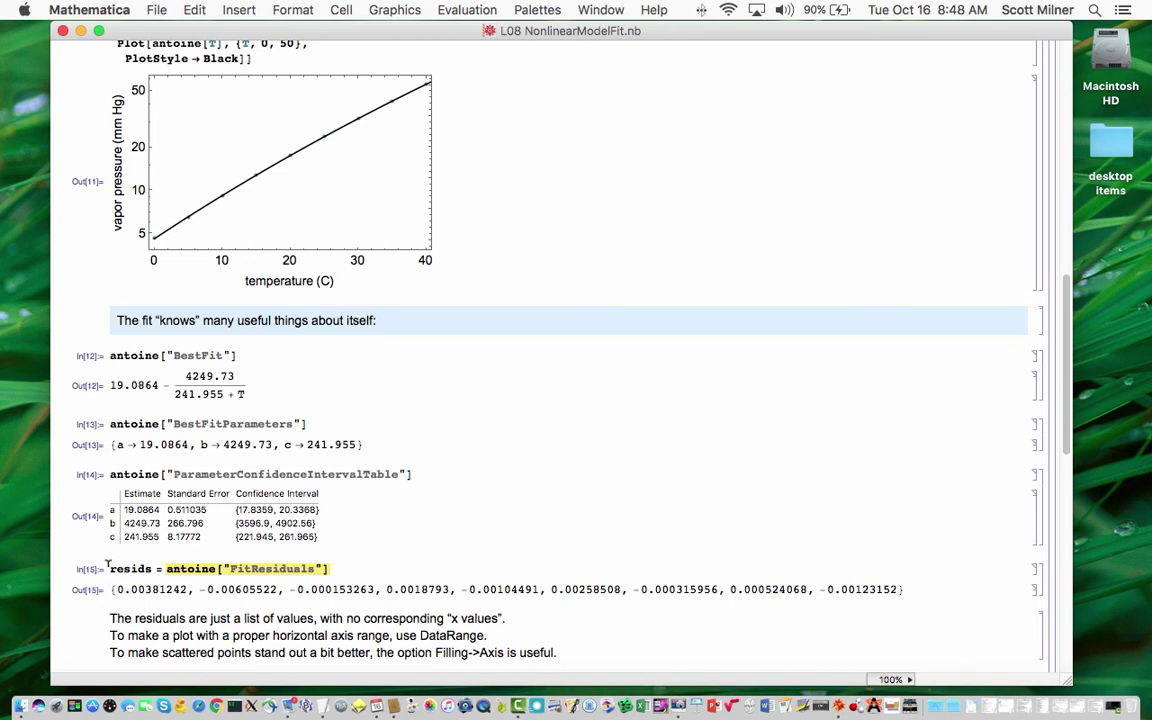
pyautogui.moveTo(110, 568); pyautogui.dragTo(151, 568)
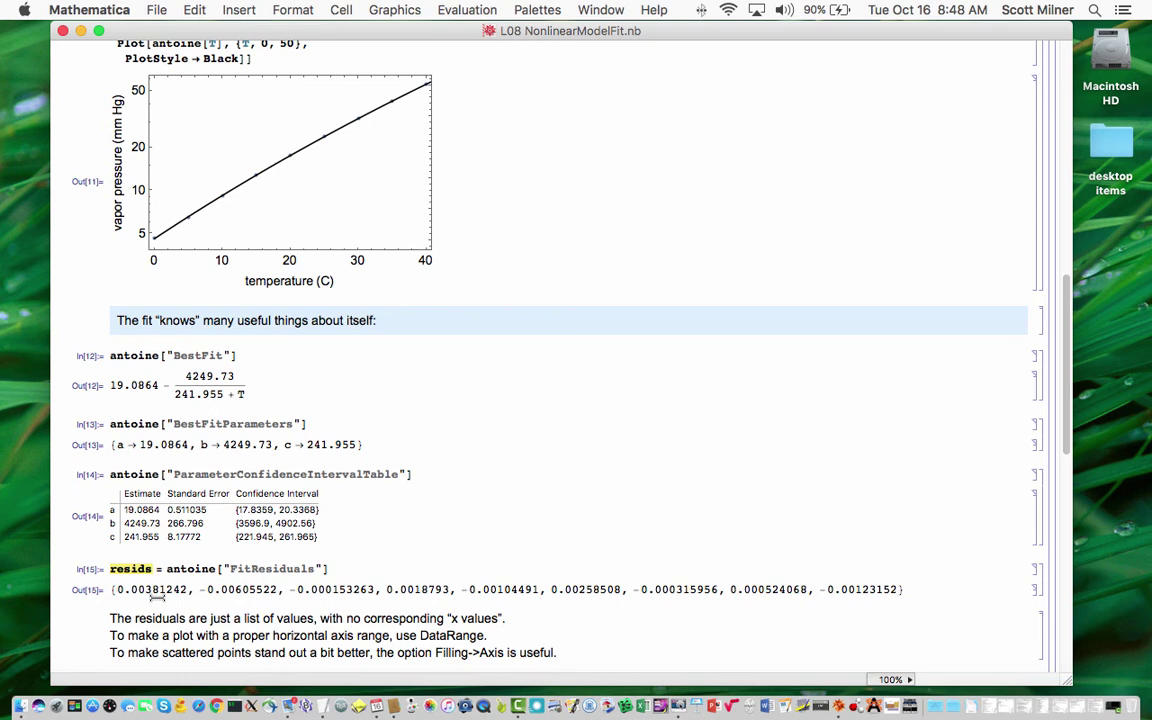
pyautogui.scroll(-3, 157, 596)
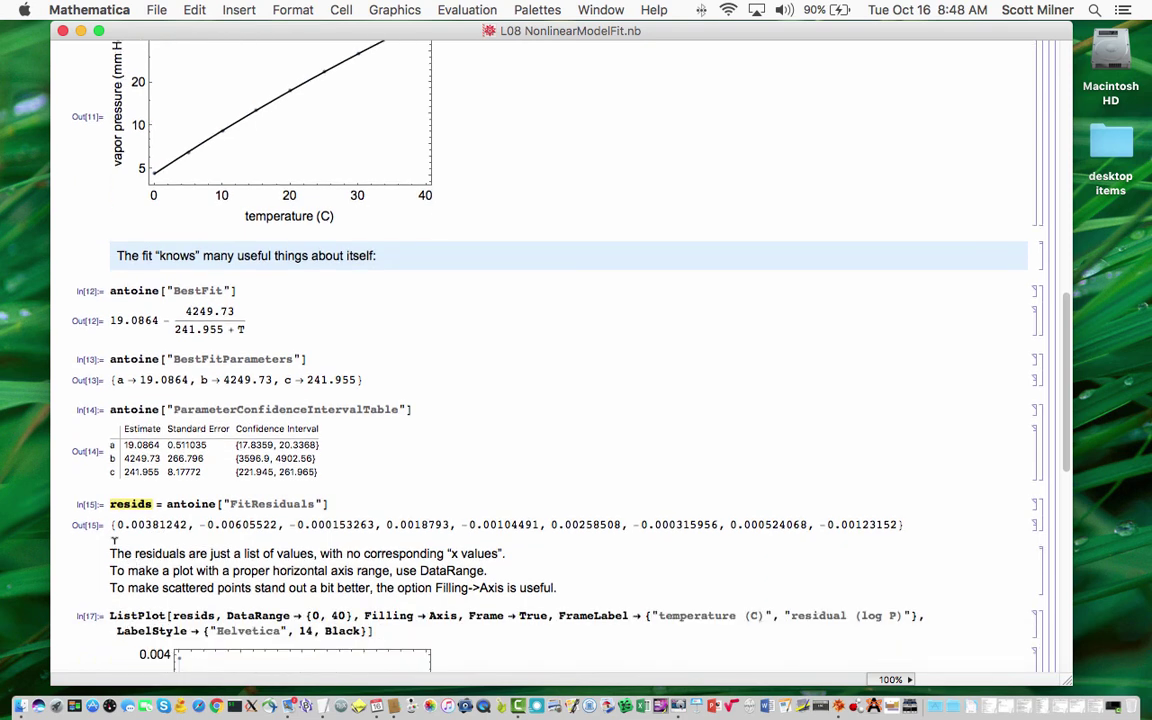
pyautogui.moveTo(110, 524); pyautogui.dragTo(903, 526)
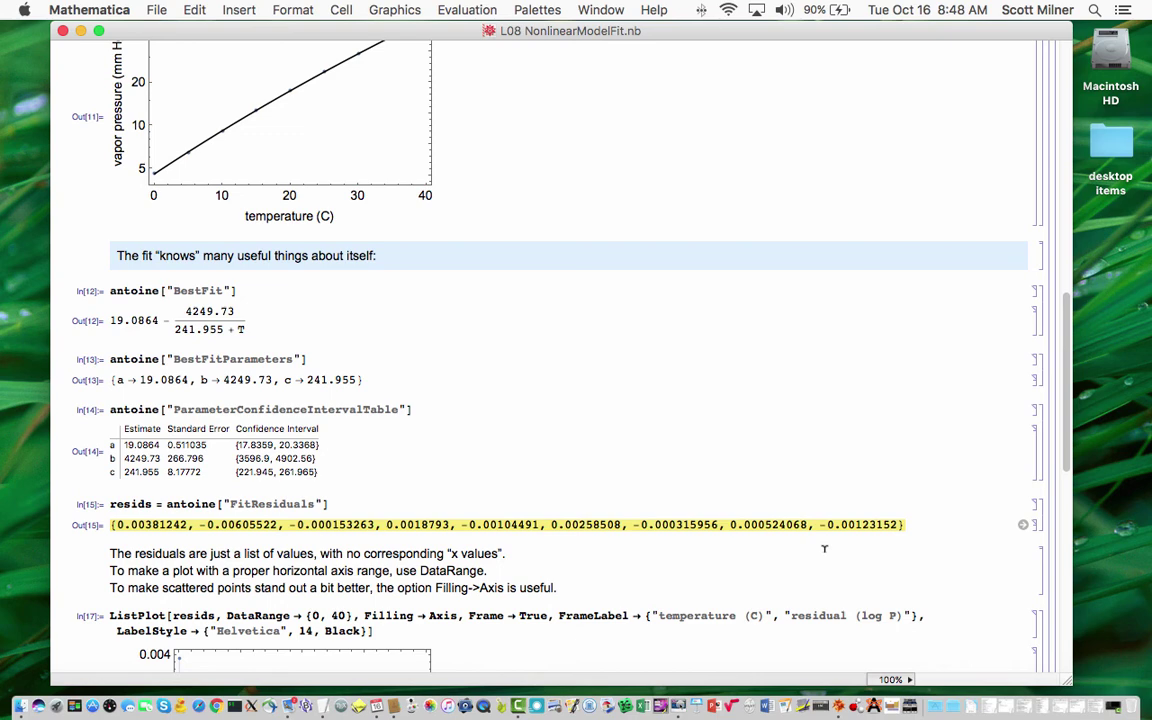
pyautogui.scroll(-5, 824, 548)
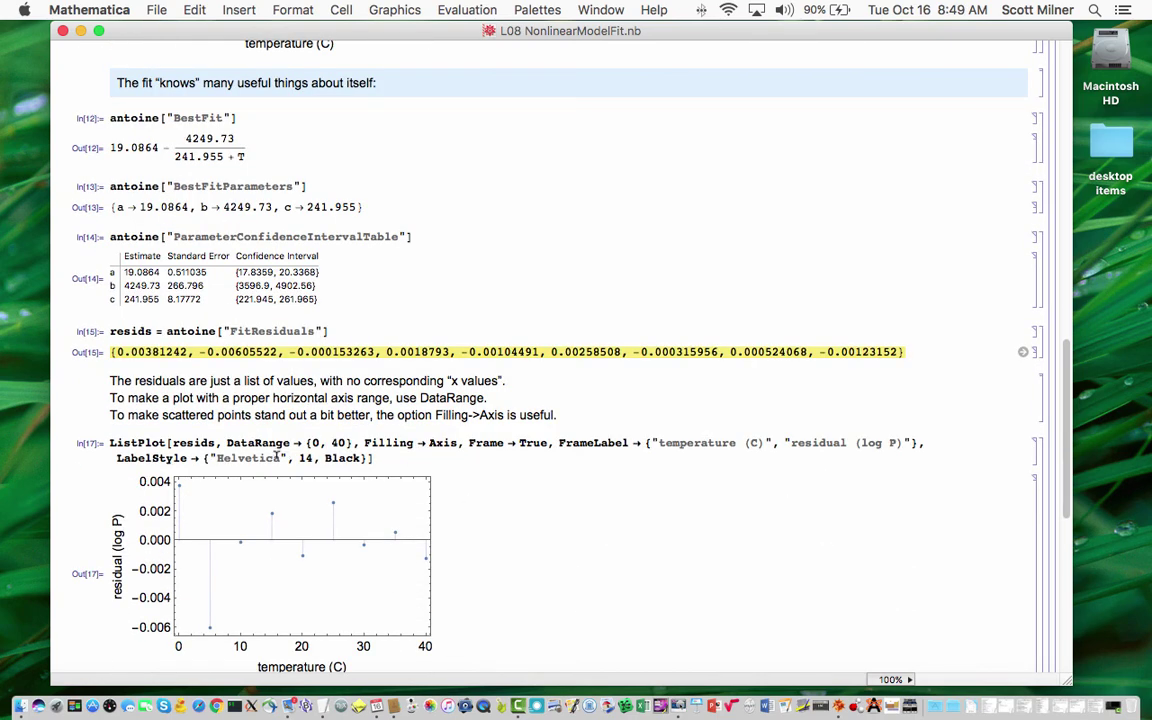
pyautogui.moveTo(225, 442); pyautogui.dragTo(358, 442)
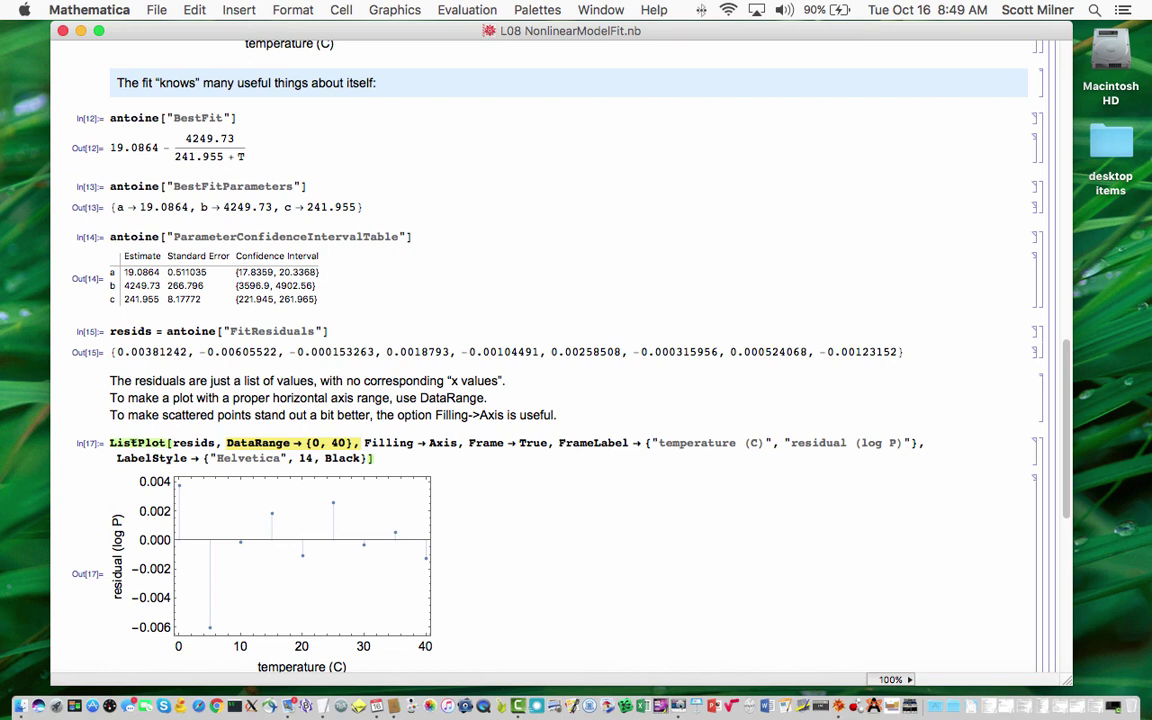
pyautogui.click(172, 442)
pyautogui.moveTo(172, 442); pyautogui.dragTo(216, 441)
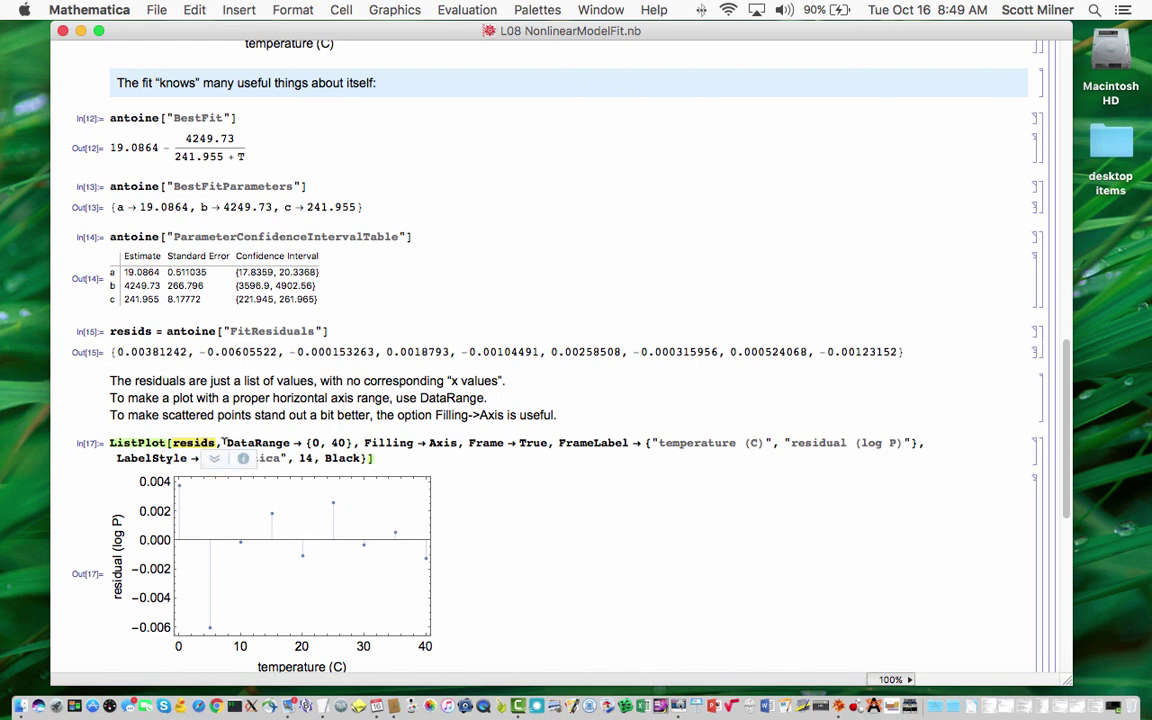
pyautogui.moveTo(226, 442); pyautogui.dragTo(351, 439)
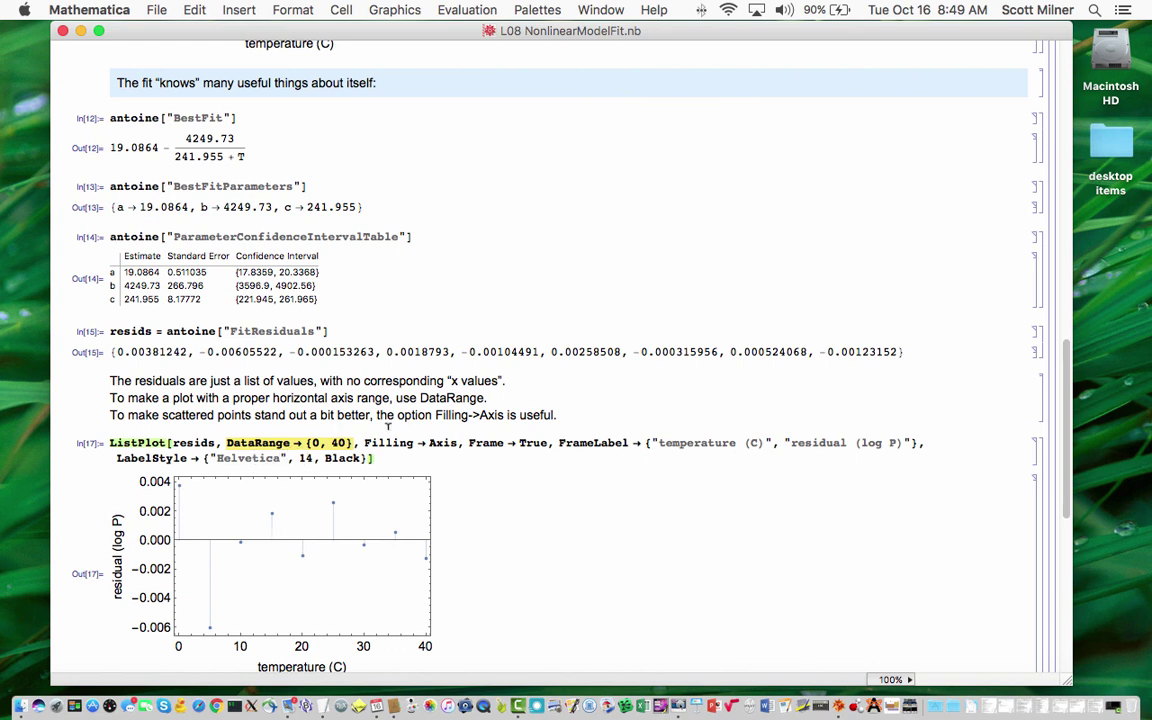
pyautogui.moveTo(436, 414); pyautogui.dragTo(505, 414)
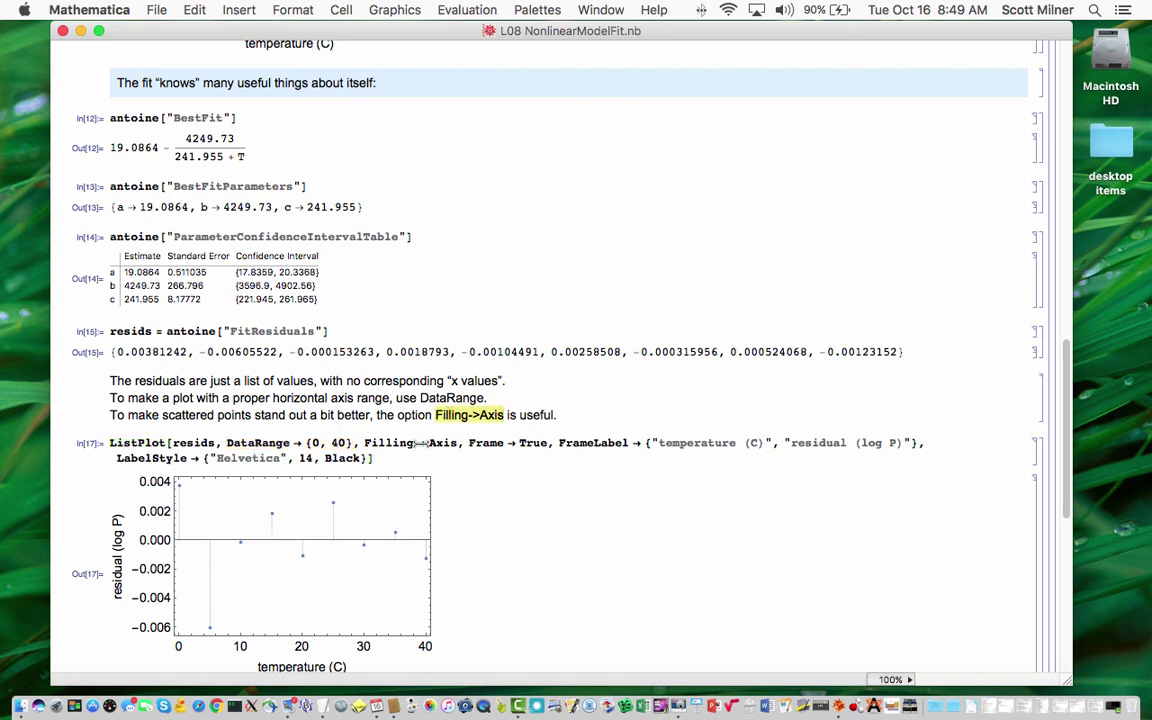
pyautogui.click(469, 414)
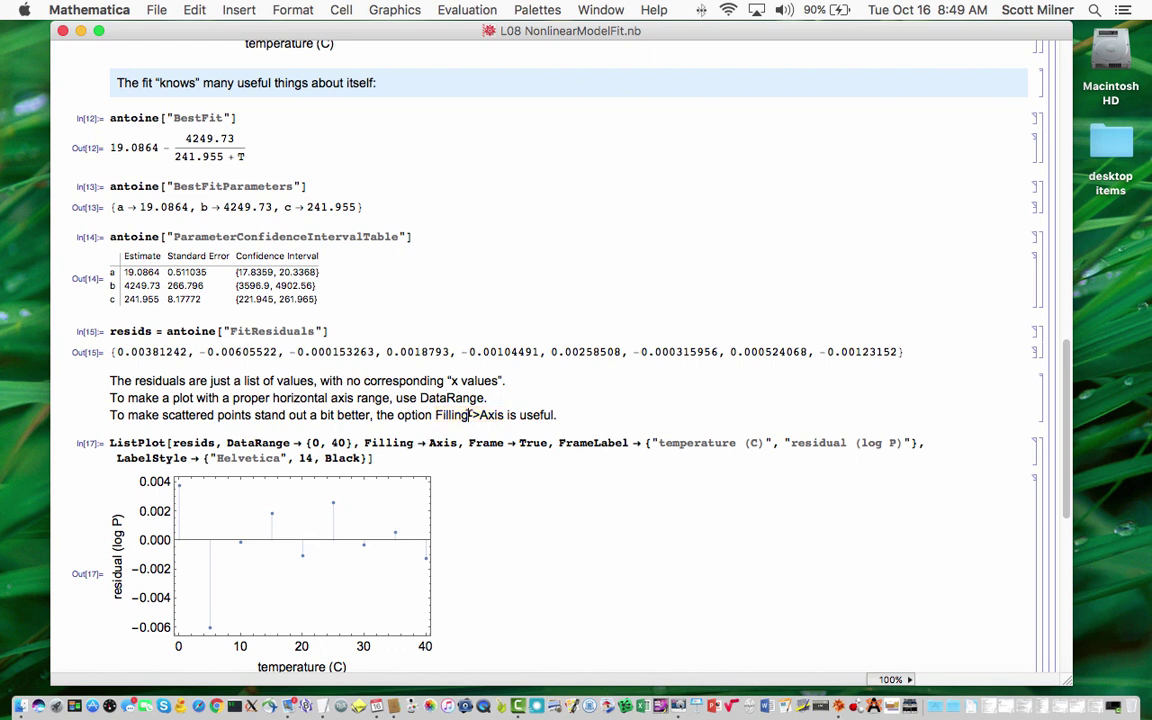
pyautogui.moveTo(469, 414); pyautogui.dragTo(478, 414)
pyautogui.press('super+c')
pyautogui.click(417, 442)
pyautogui.press('super+v')
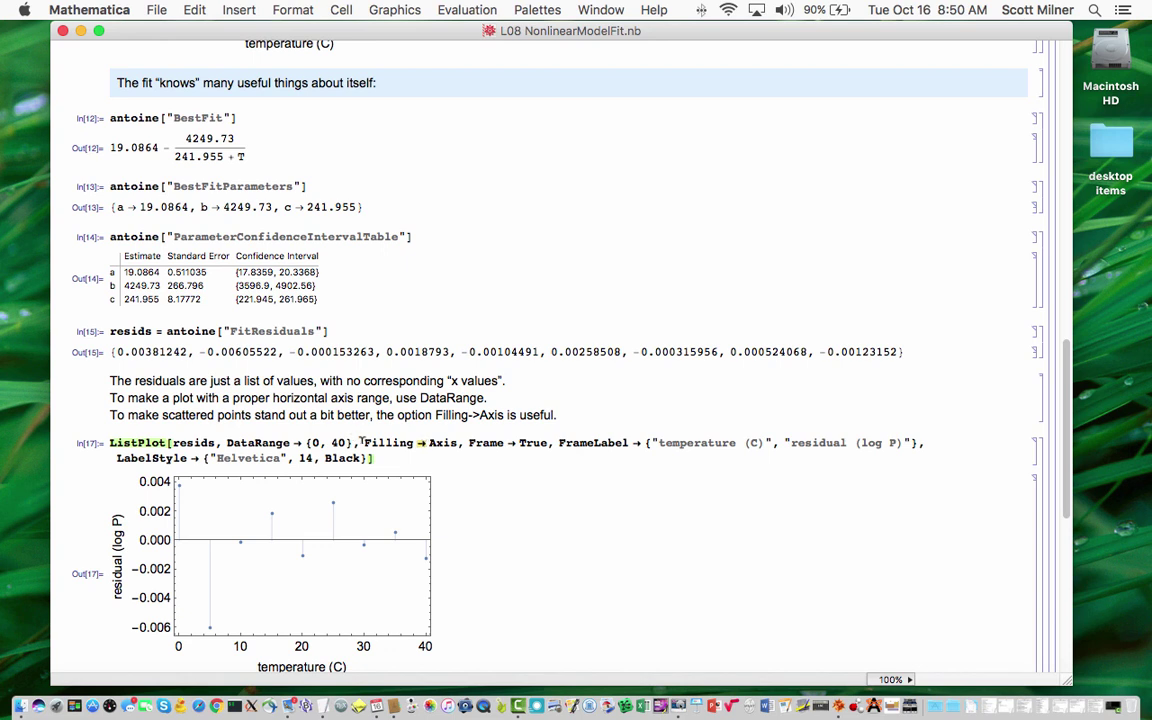
pyautogui.moveTo(363, 441); pyautogui.dragTo(466, 453)
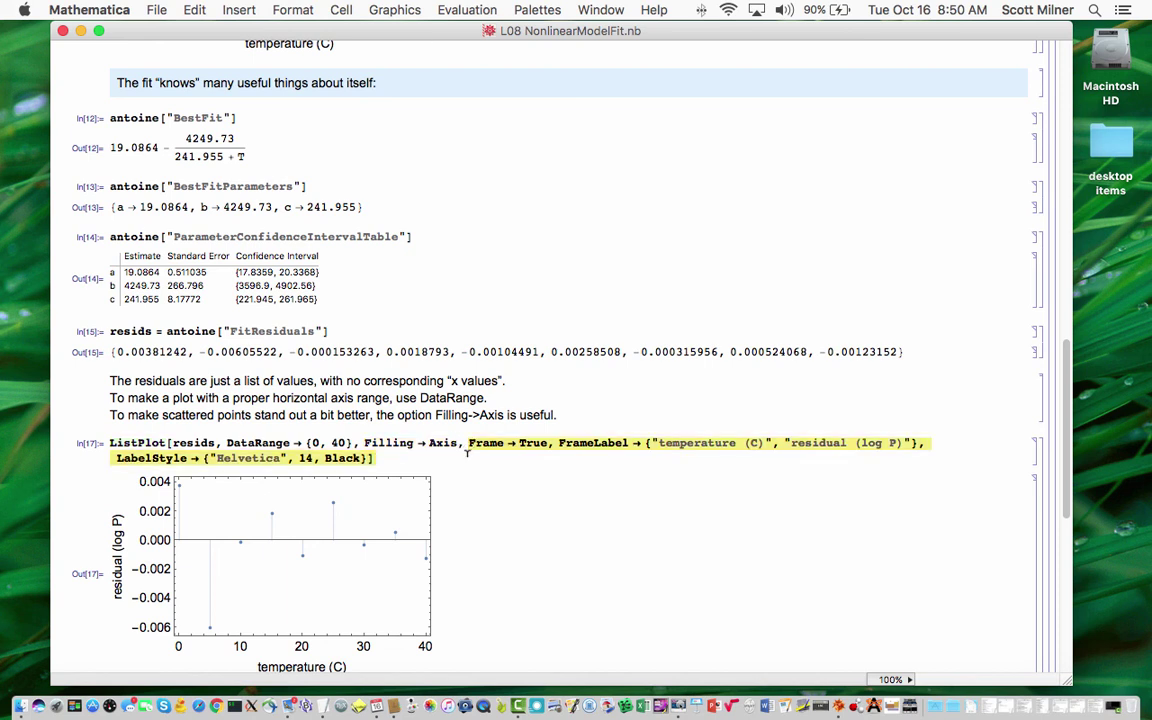